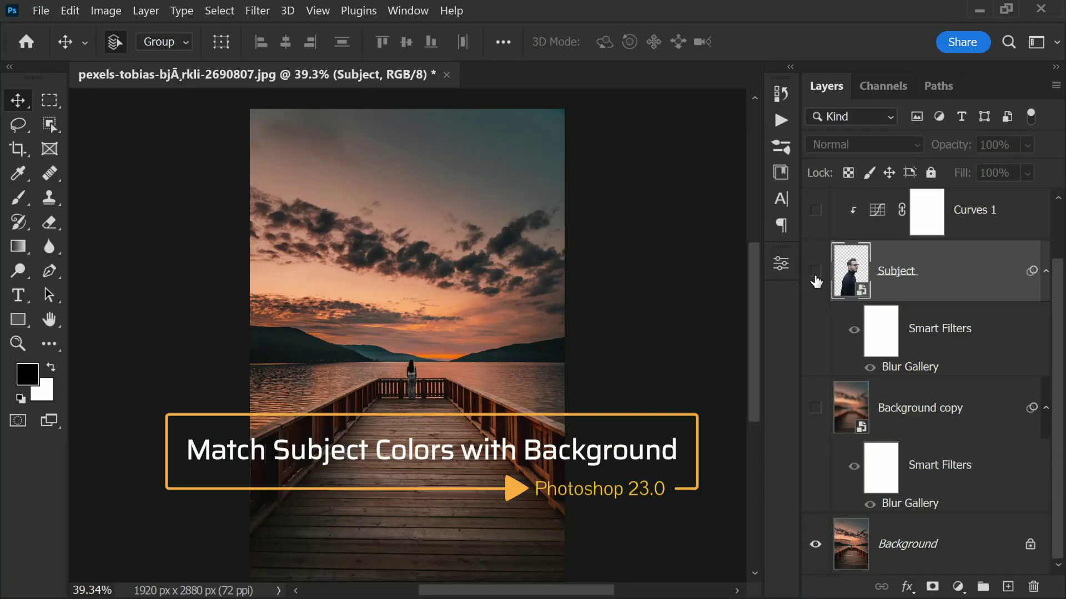
Step: Make the Subject, Color Lookup 1 and Background copy layers visible
click(815, 278)
scroll(816, 274, up, 1)
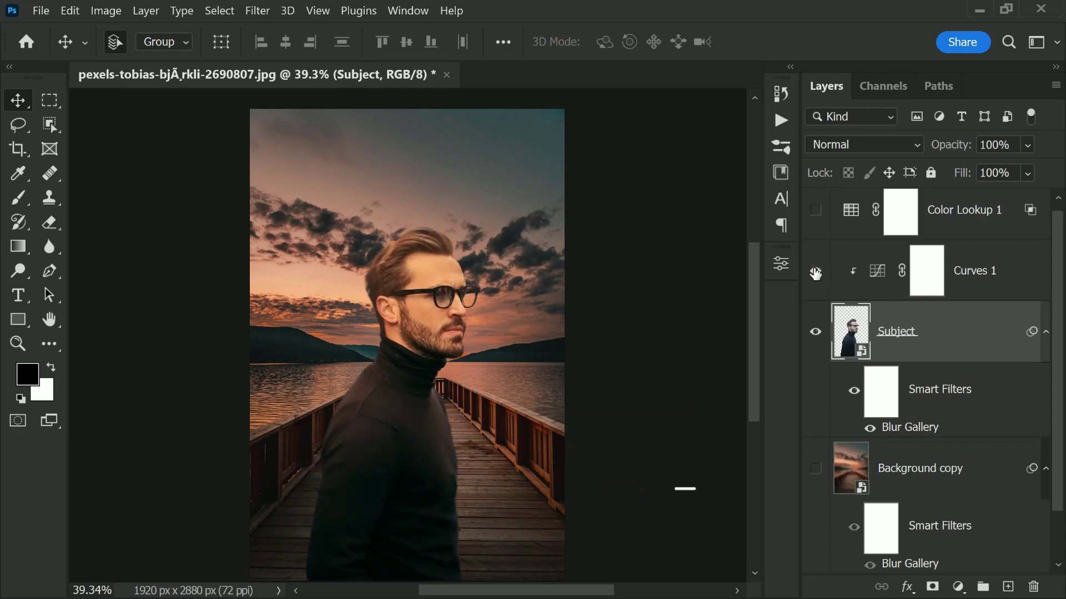
scroll(815, 273, up, 1)
click(815, 220)
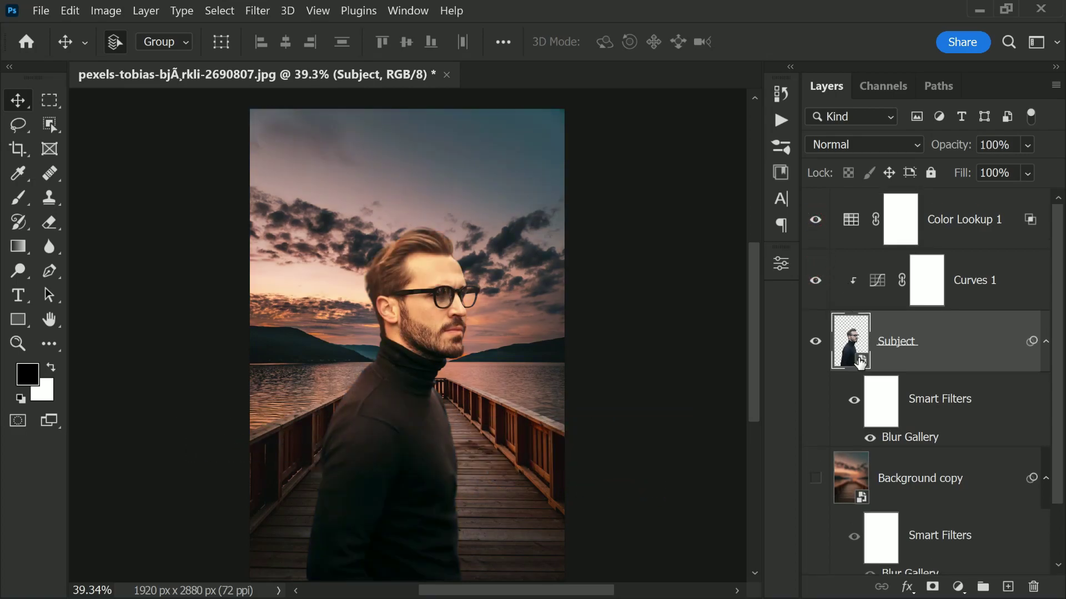
click(815, 478)
scroll(881, 438, down, 3)
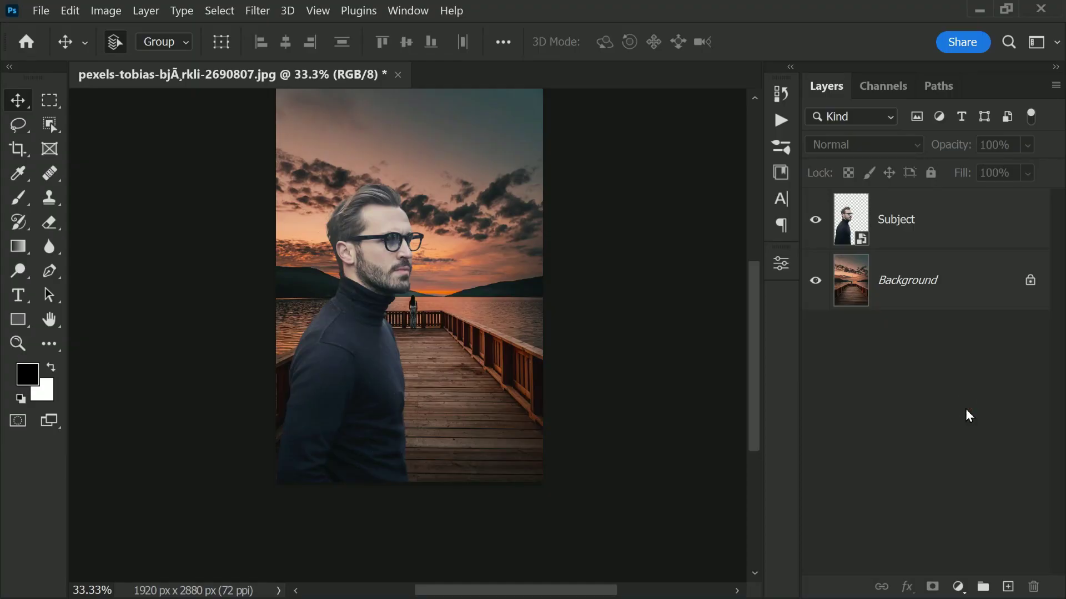
scroll(402, 380, up, 3)
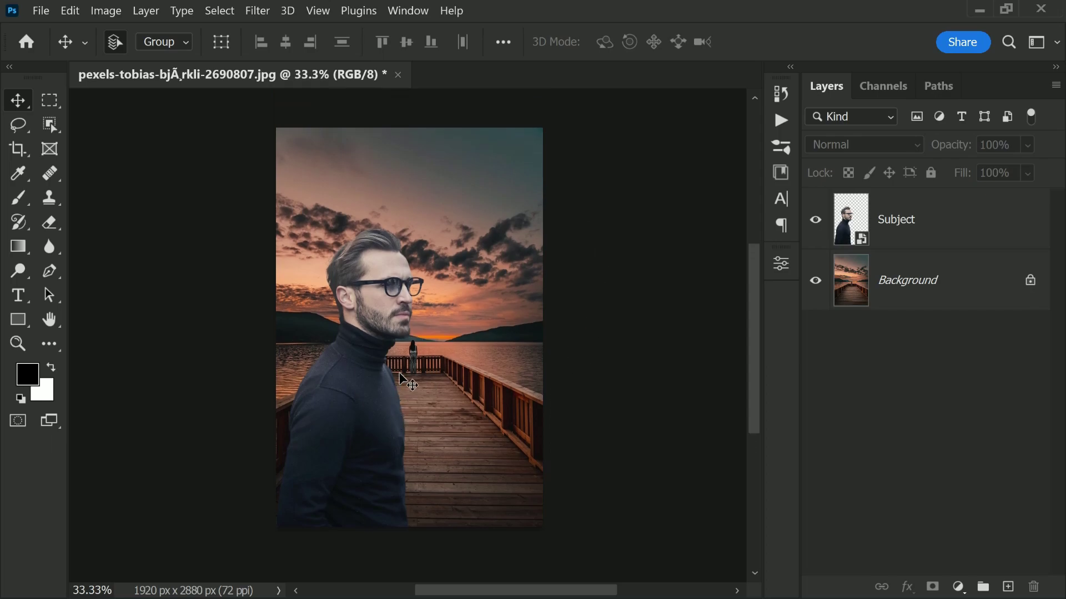
scroll(403, 380, up, 1)
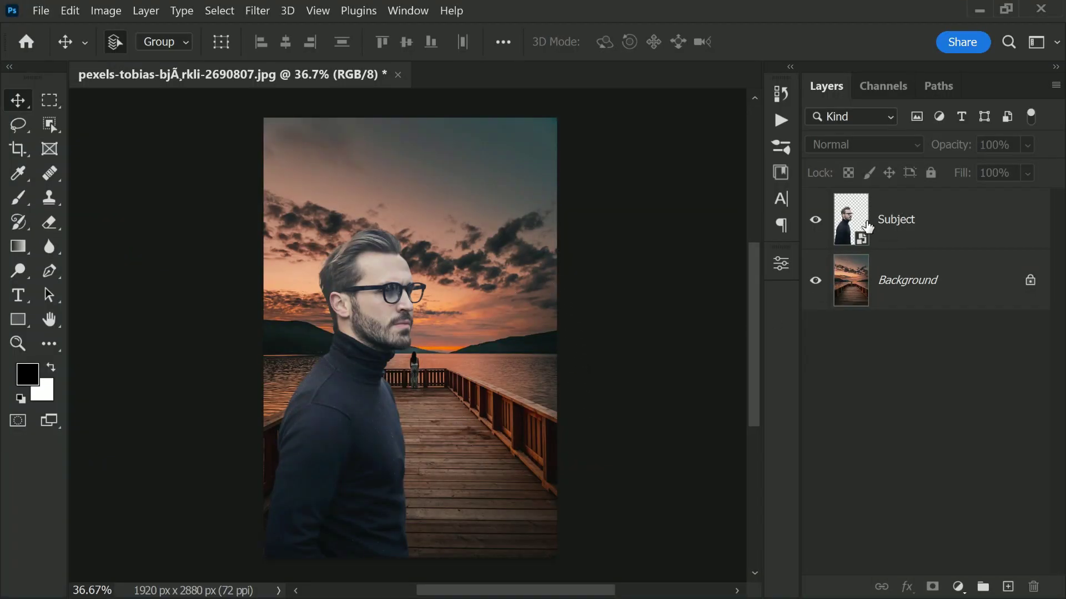
click(816, 221)
click(932, 284)
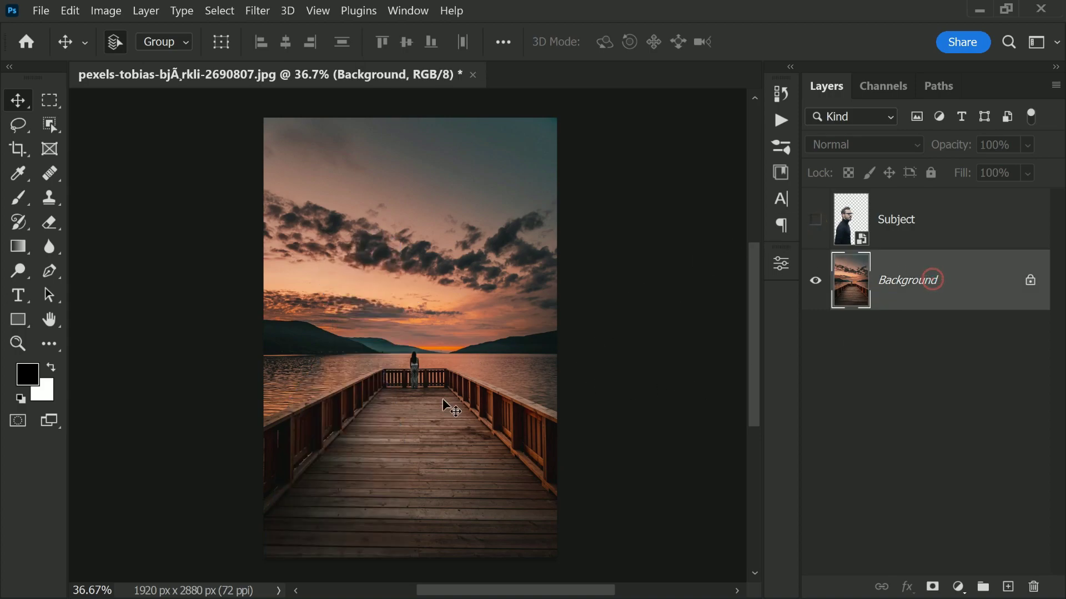
click(904, 222)
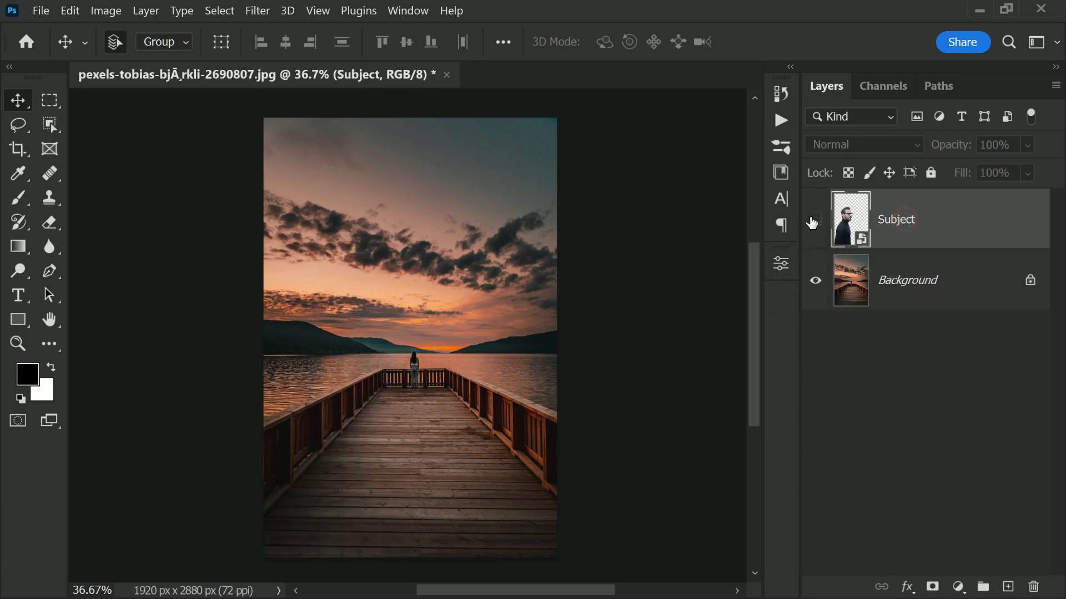
click(815, 222)
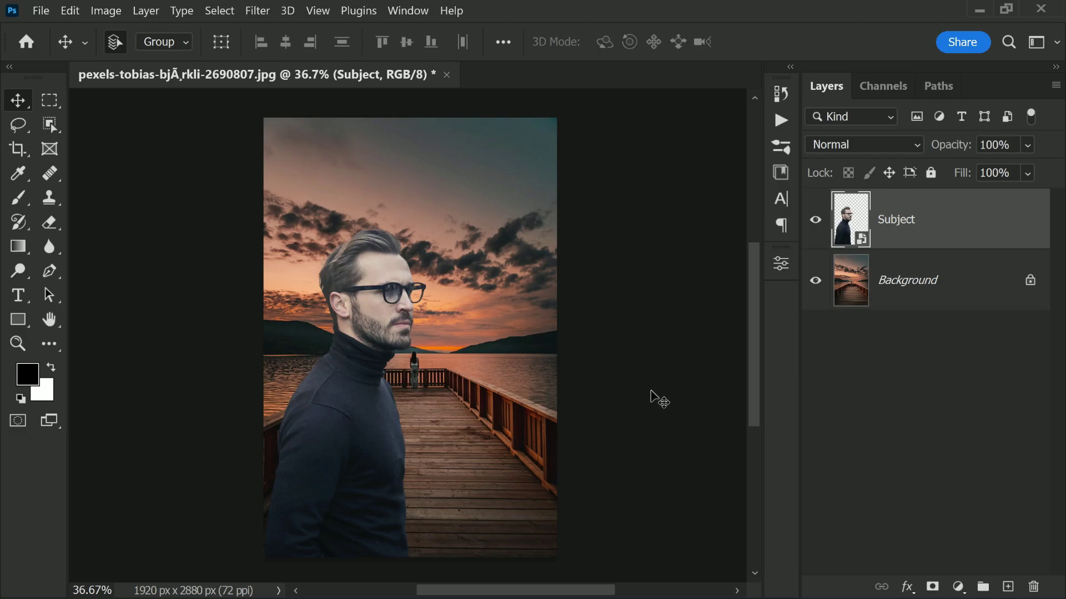
click(959, 586)
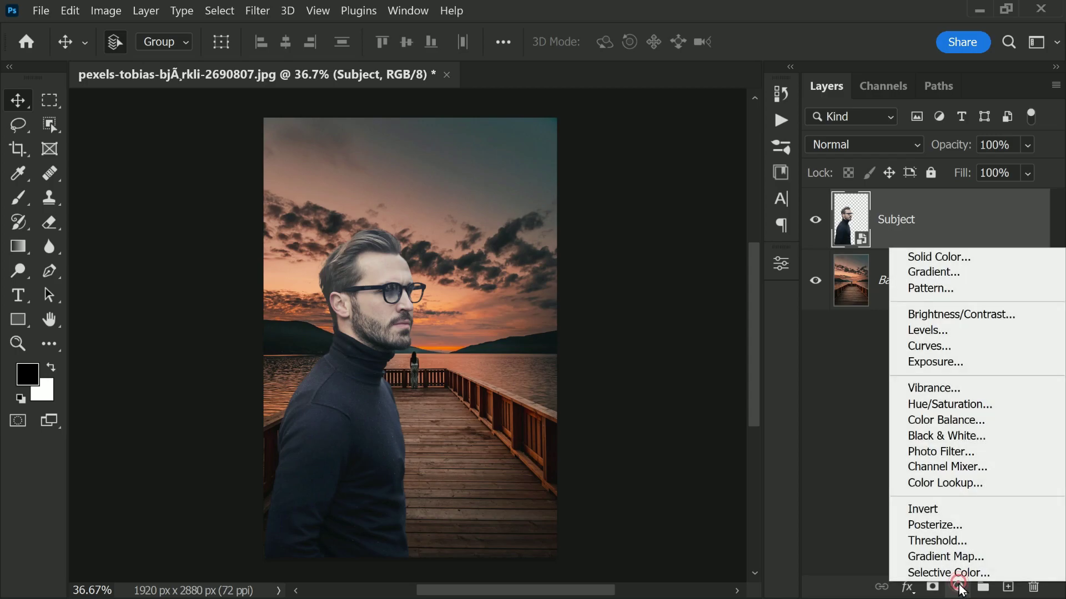
Step: Add a Curves adjustment layer, test a raised curve, and reset it to straight
click(980, 344)
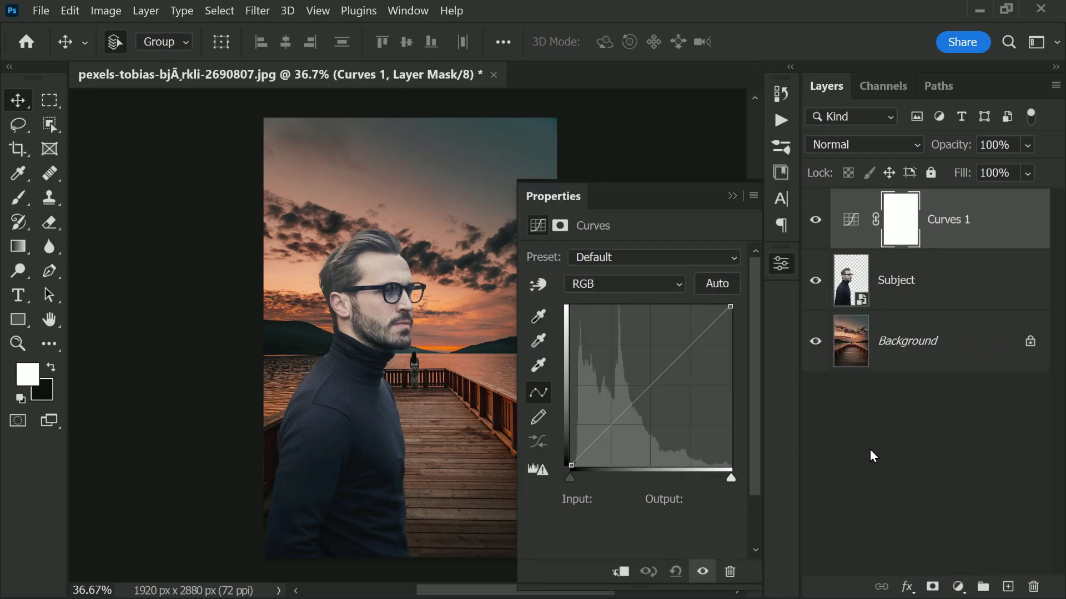
mouse_move(658, 378)
mouse_down()
mouse_move(634, 366)
mouse_move(657, 380)
mouse_up()
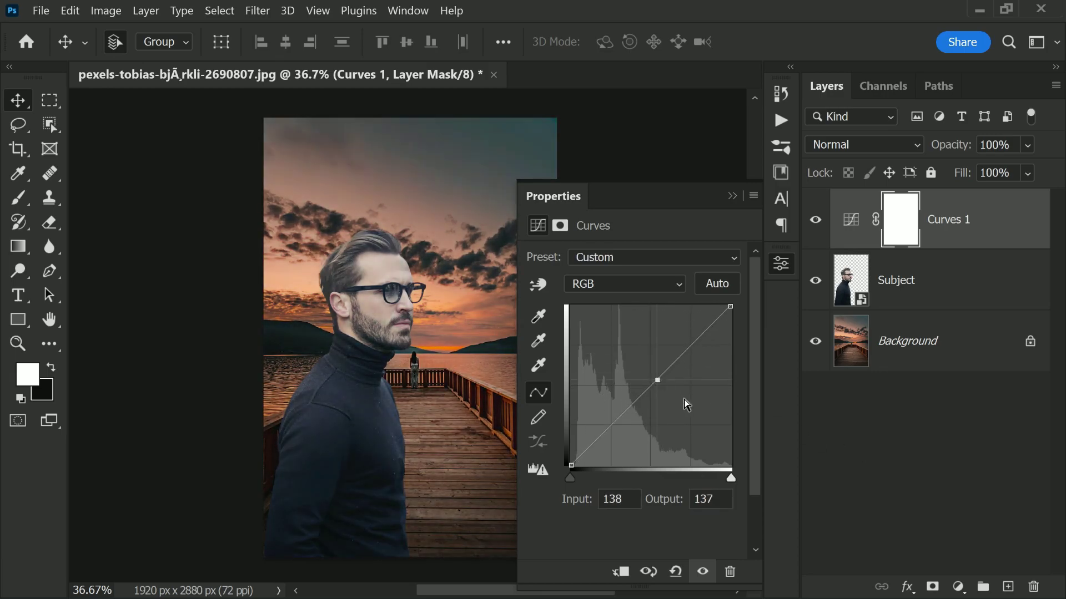
click(675, 572)
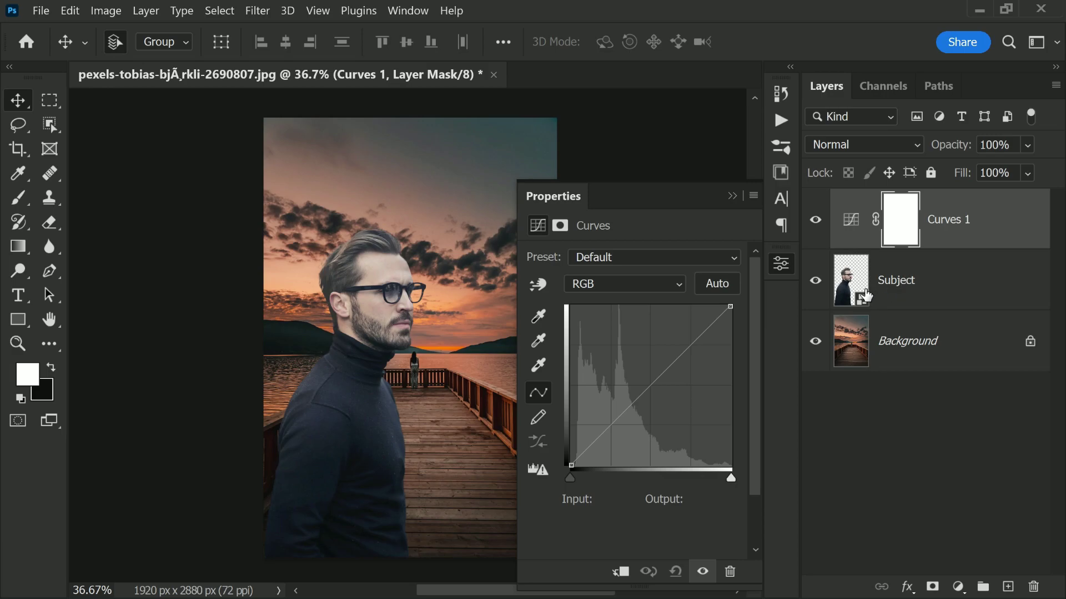
Step: Clip Curves 1 to the Subject layer, keeping its curve straight, and open the shadow target settings
click(621, 574)
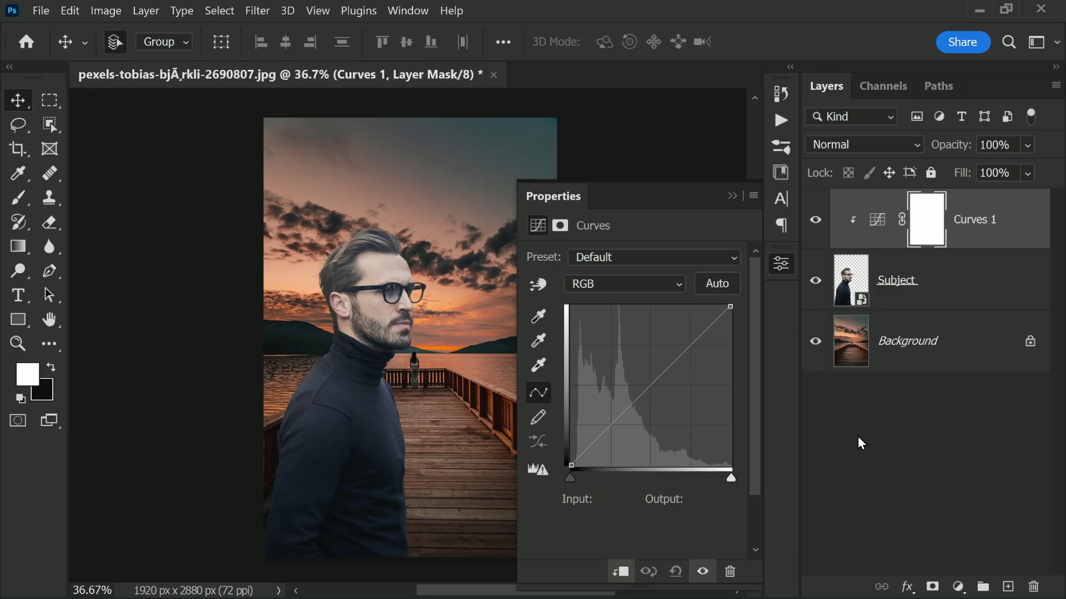
mouse_move(655, 383)
mouse_down()
mouse_move(629, 365)
mouse_move(657, 394)
mouse_move(643, 392)
mouse_up()
click(676, 577)
alt+click(988, 249)
alt+click(989, 247)
double_click(542, 320)
Step: Set the eyedropper Sample to Current & Below with 5 by 5 Average
drag(660, 232, 674, 148)
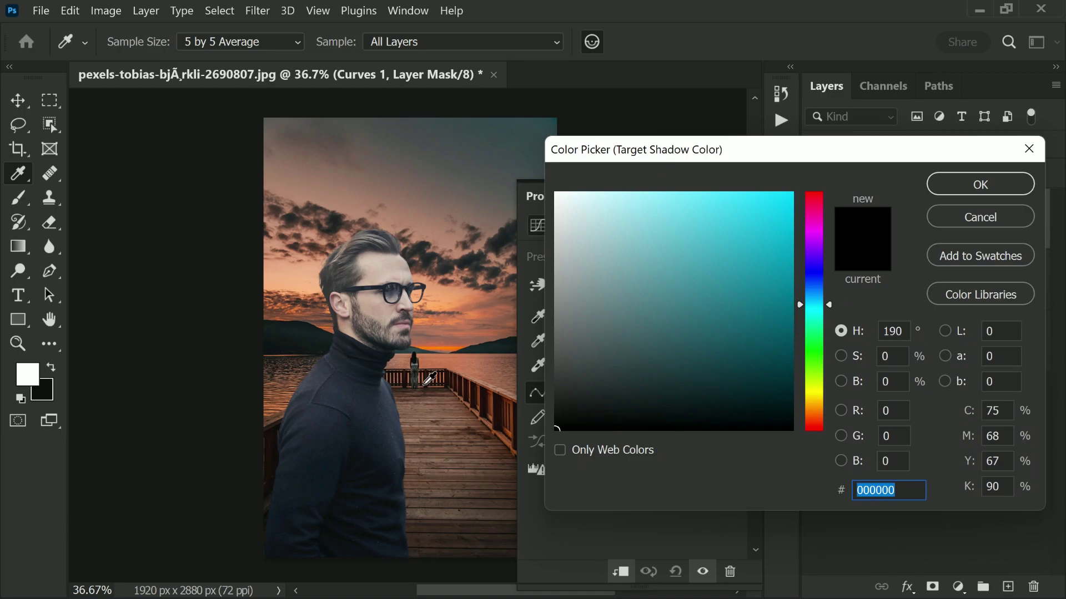
click(407, 46)
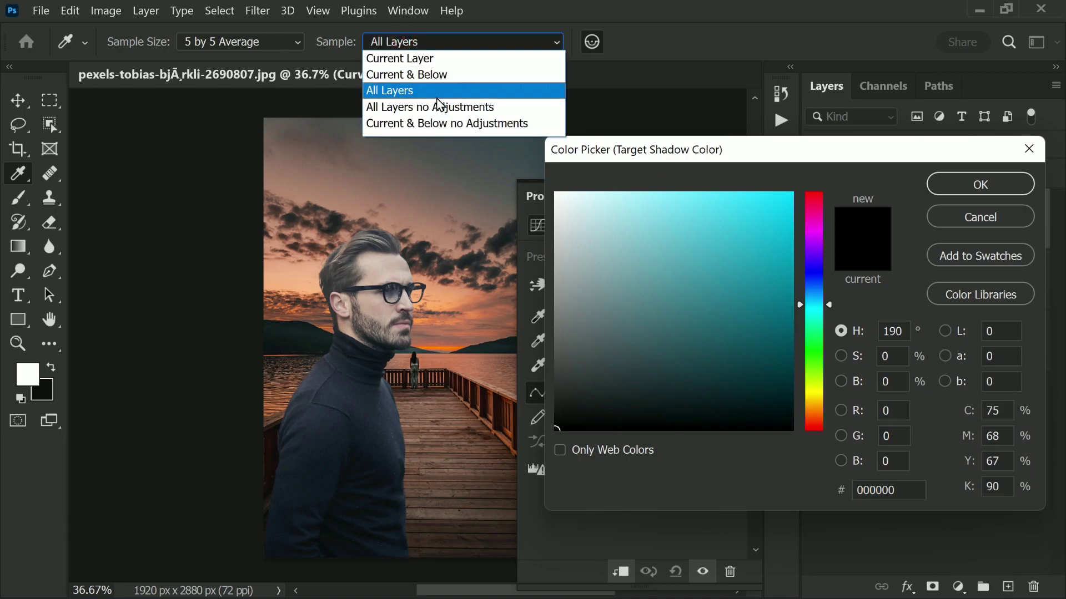
click(433, 74)
click(289, 41)
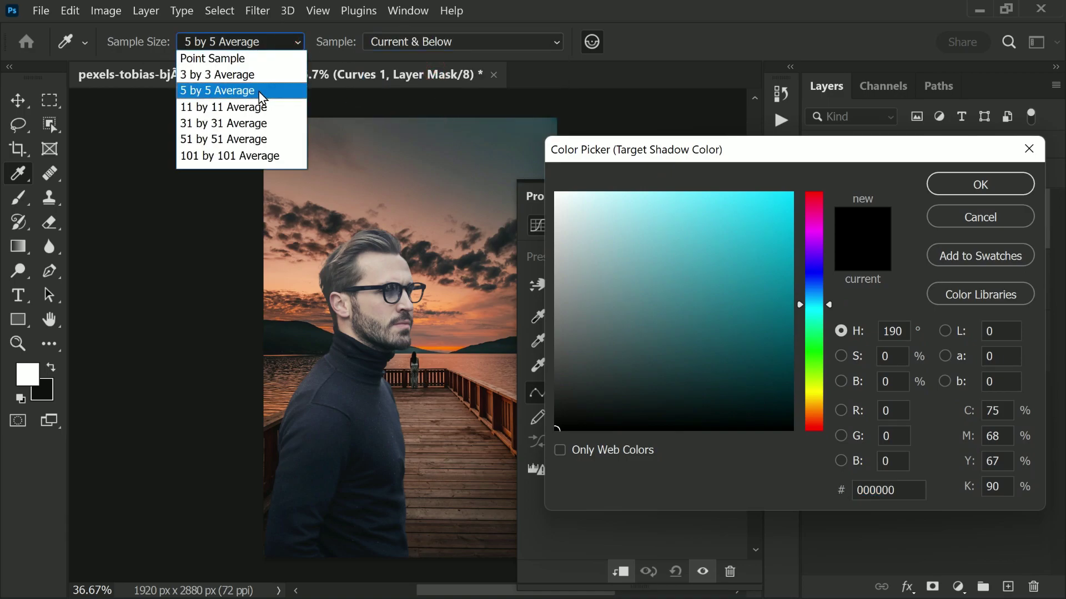
click(259, 91)
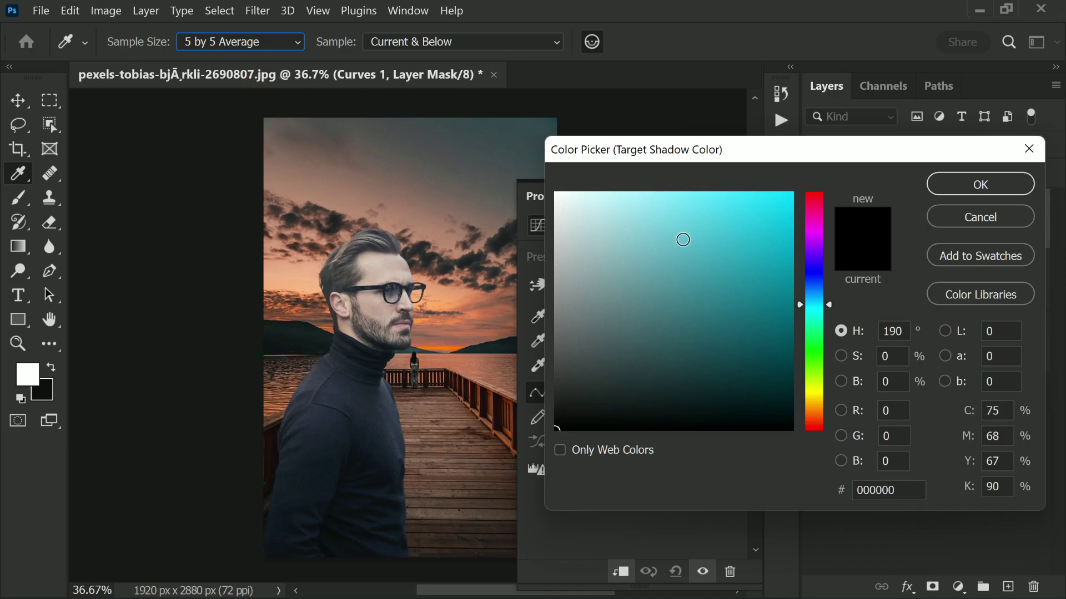
click(314, 338)
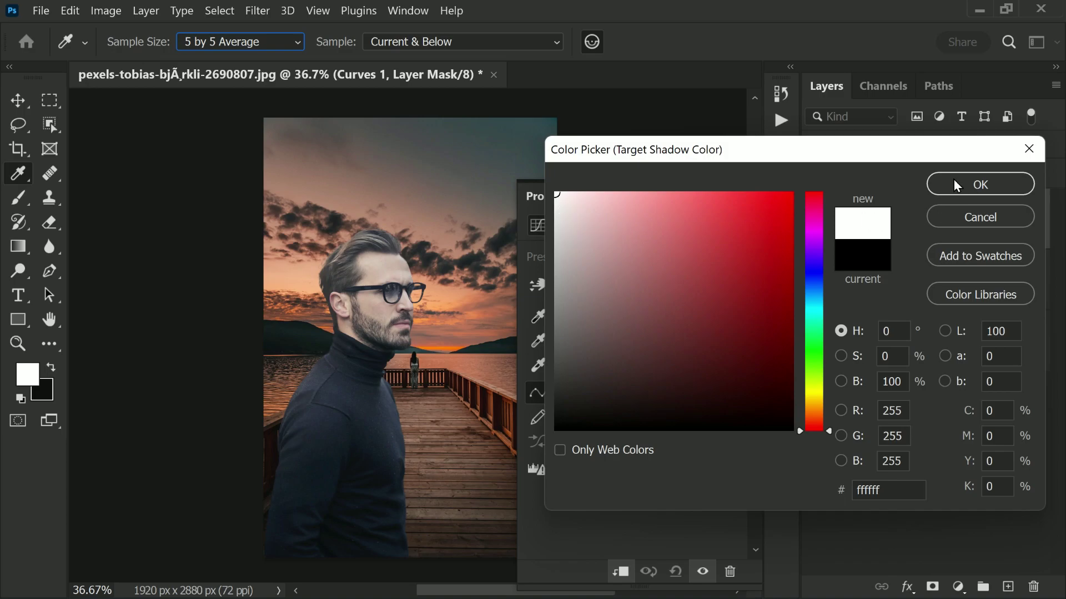
click(948, 218)
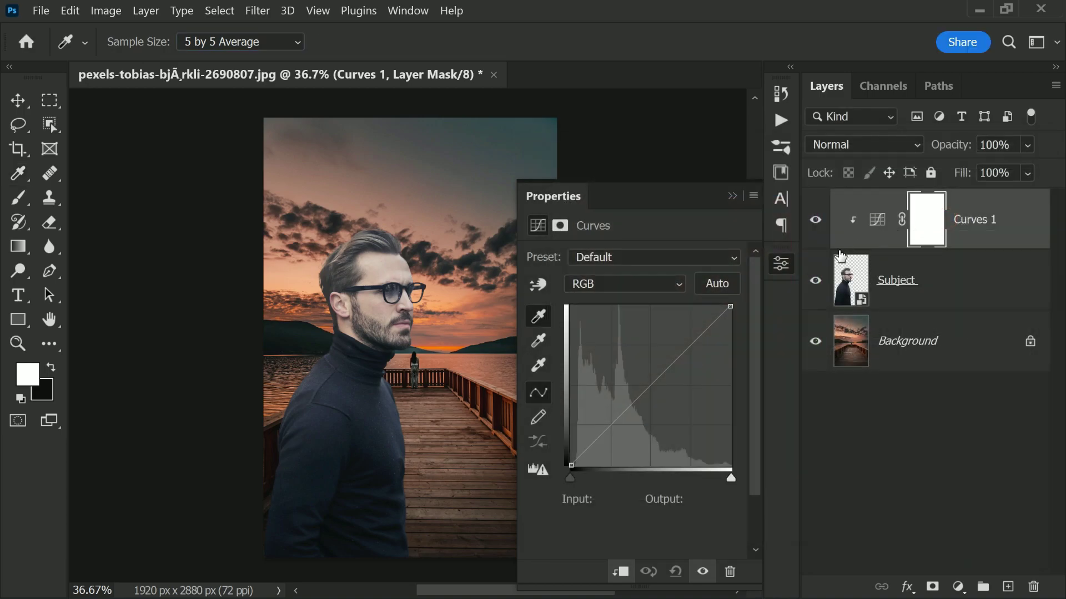
click(877, 222)
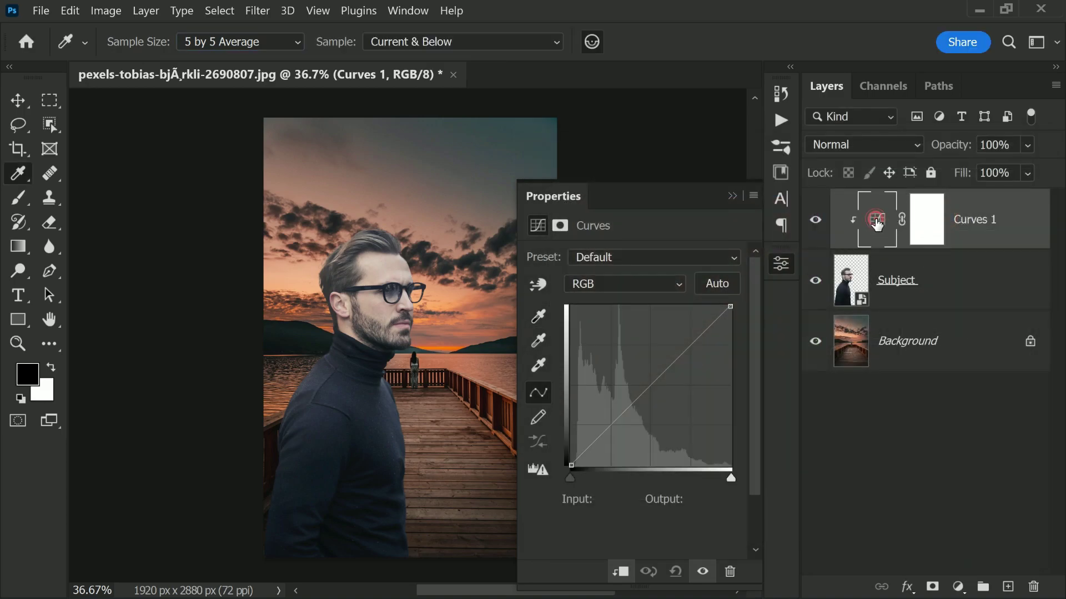
drag(452, 592, 474, 592)
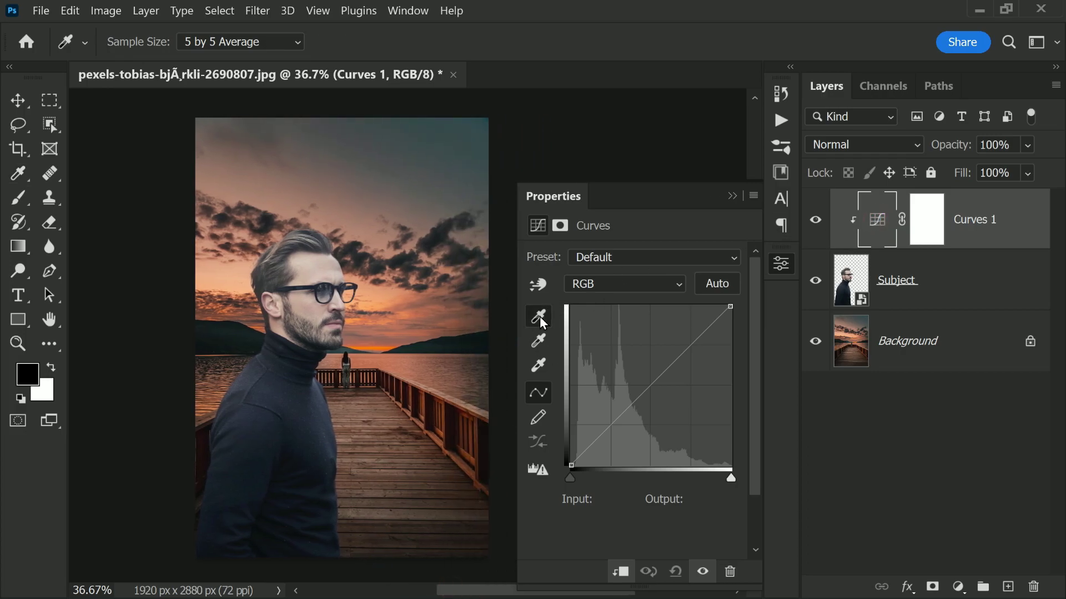
Step: Sample a dark blue-grey shadow tone as the target shadow colour and save it as default
double_click(540, 316)
drag(446, 337, 475, 339)
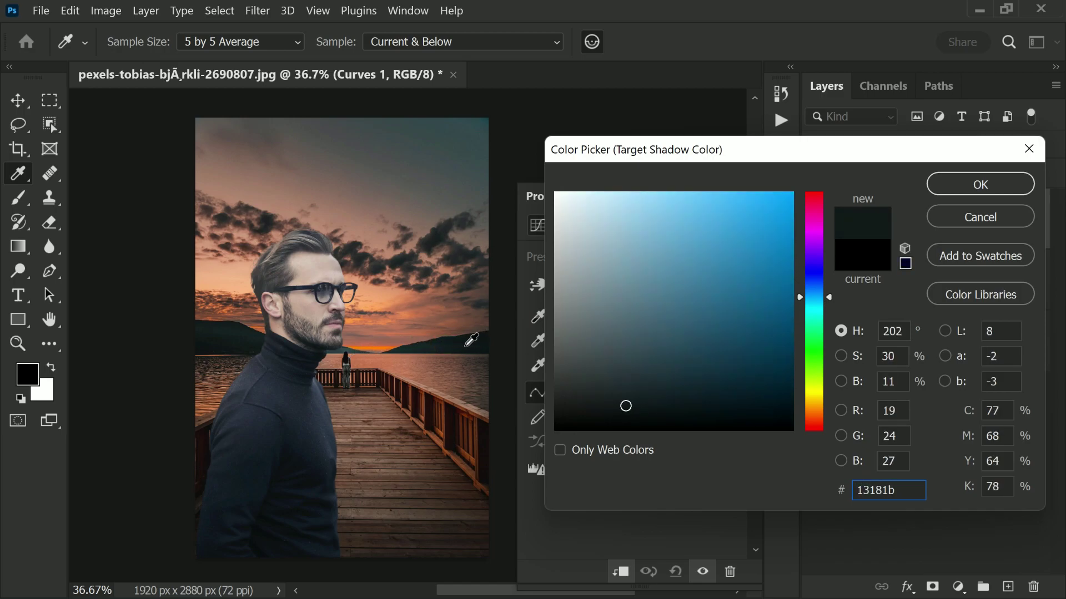
click(946, 182)
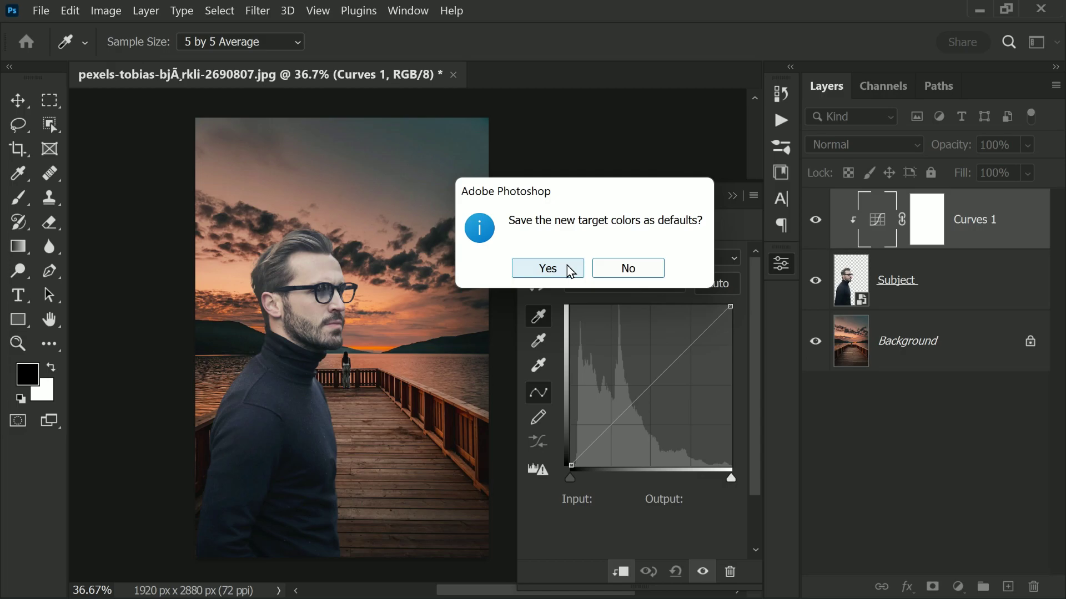
click(570, 271)
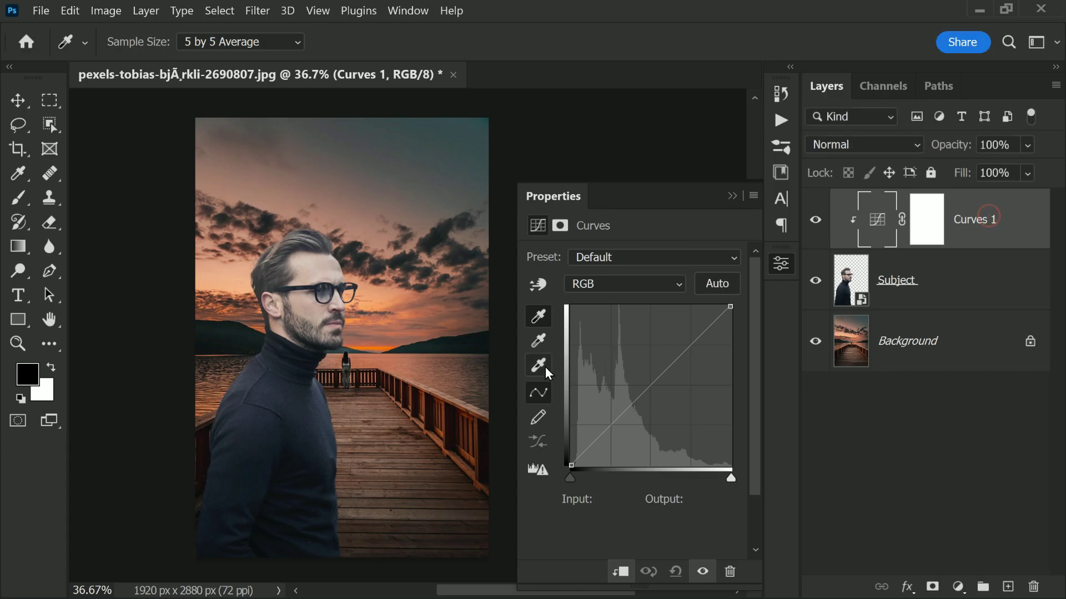
Step: Set the highlight target colour to a bright peach sampled from the sky, saved as default
double_click(544, 365)
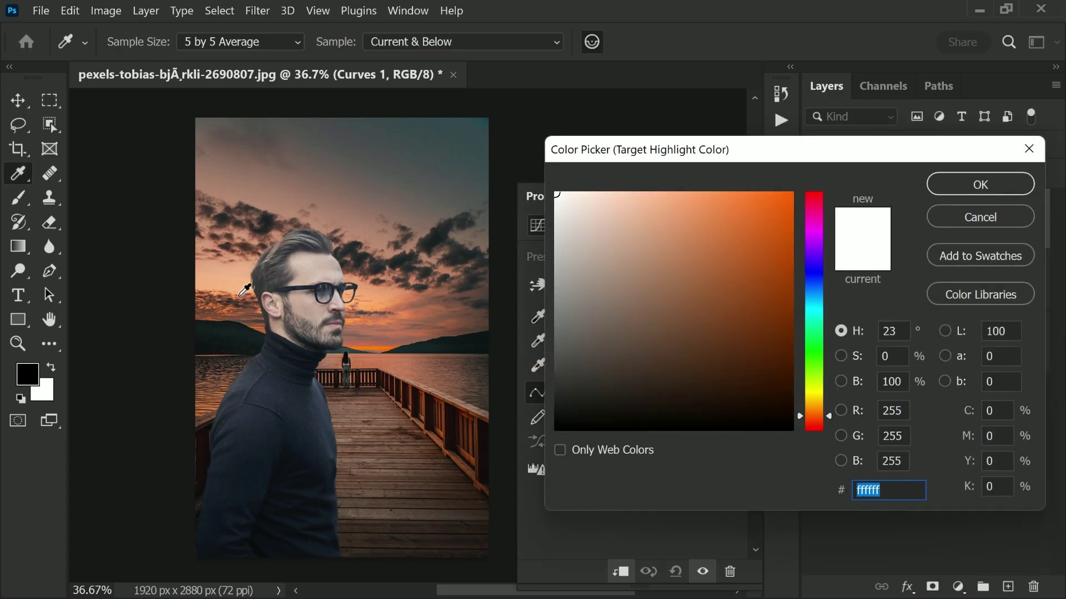
mouse_move(244, 289)
mouse_down()
mouse_move(224, 277)
mouse_move(238, 270)
mouse_move(250, 285)
mouse_move(230, 284)
mouse_up()
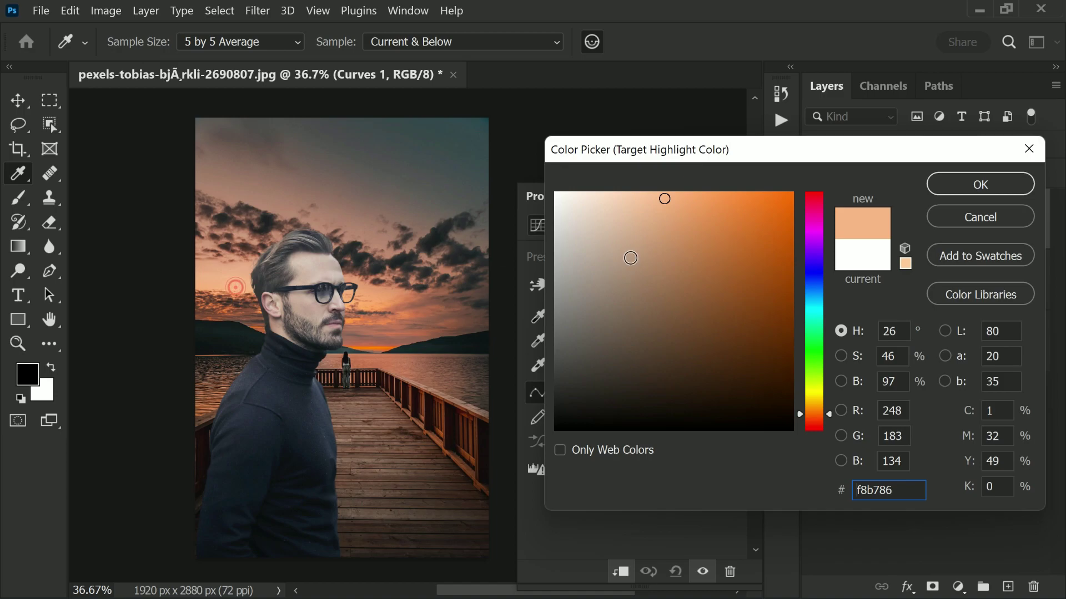
click(955, 179)
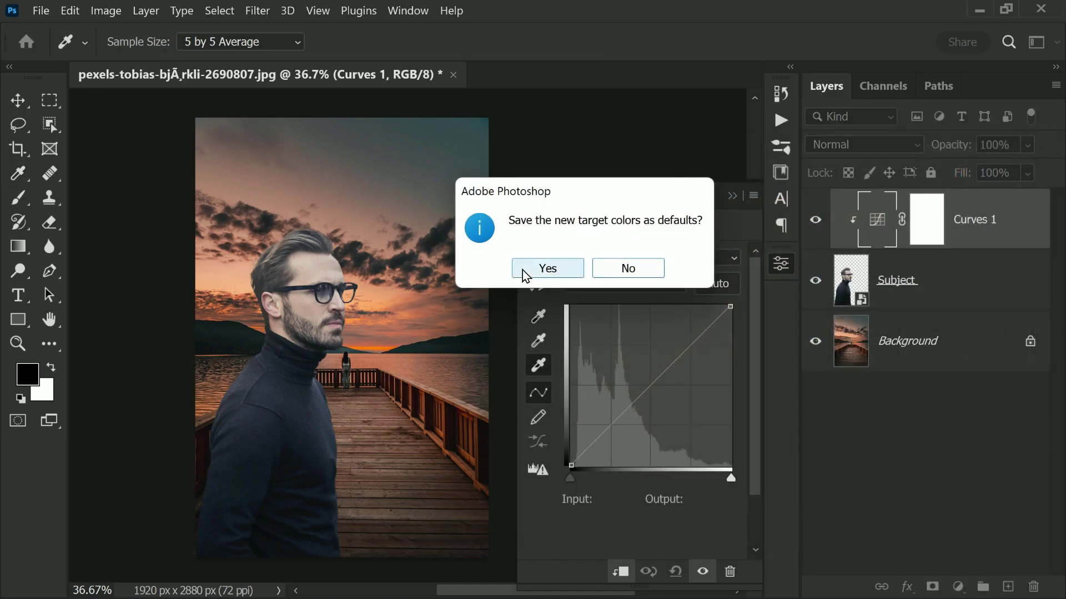
click(526, 270)
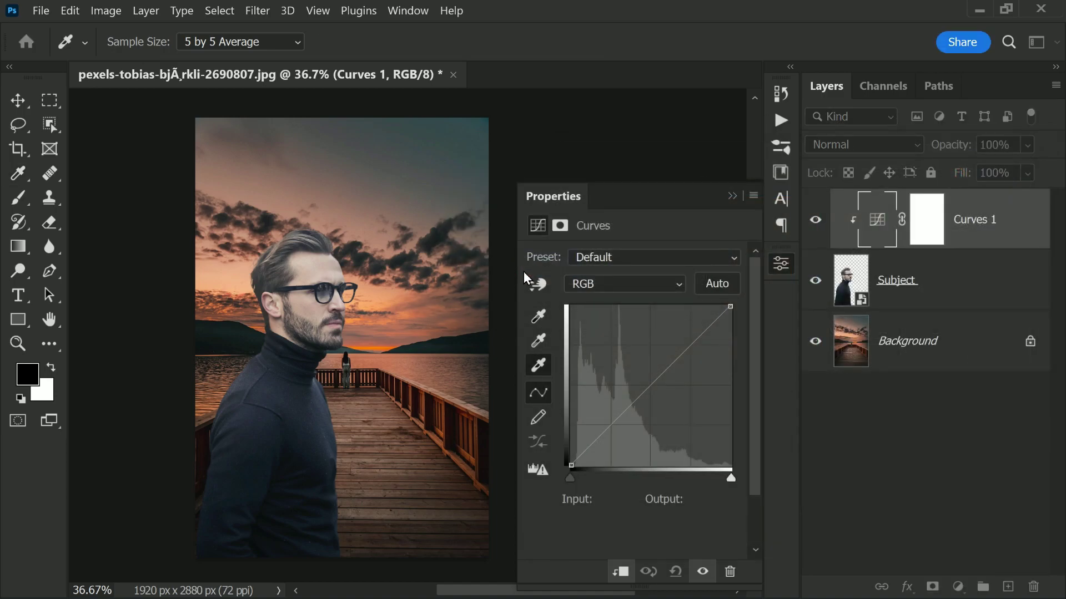
Step: Set the midtone target colour to warm brown 704a3c sampled from the scene, saved as default
double_click(545, 345)
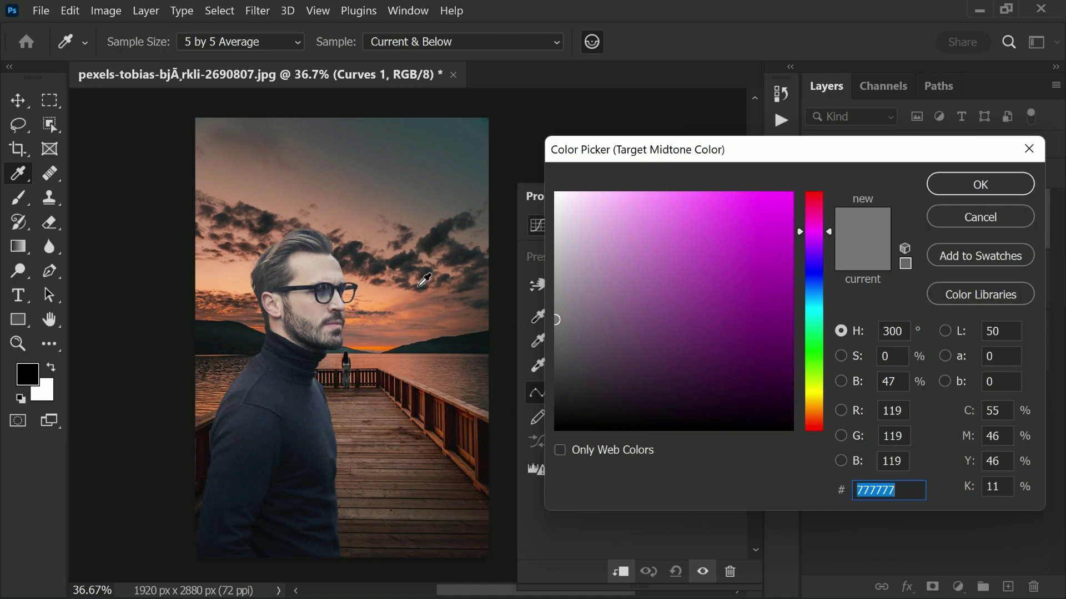
drag(239, 274, 258, 309)
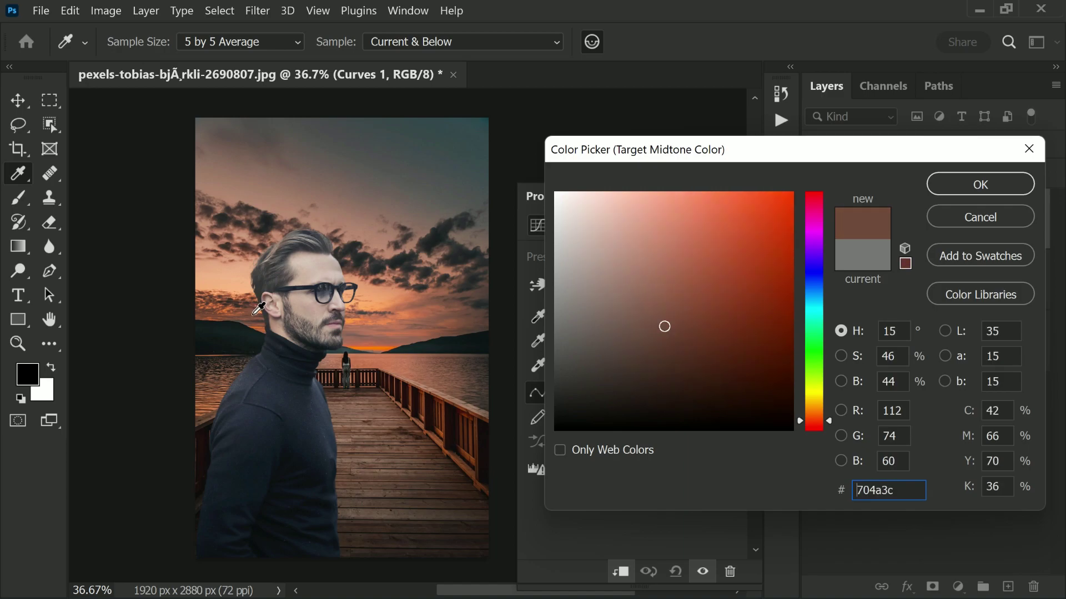
click(954, 185)
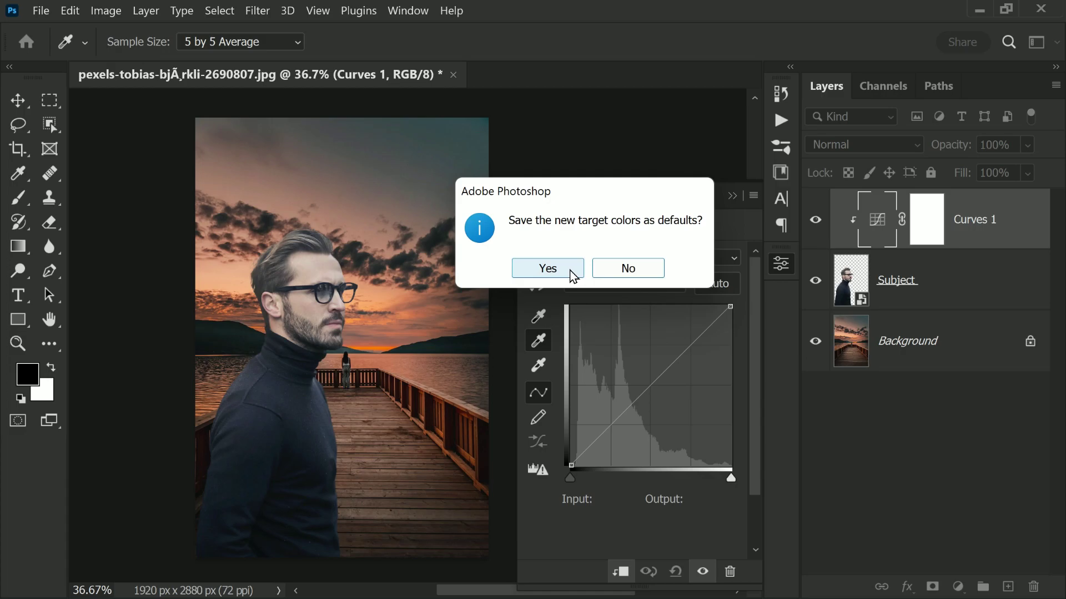
click(571, 275)
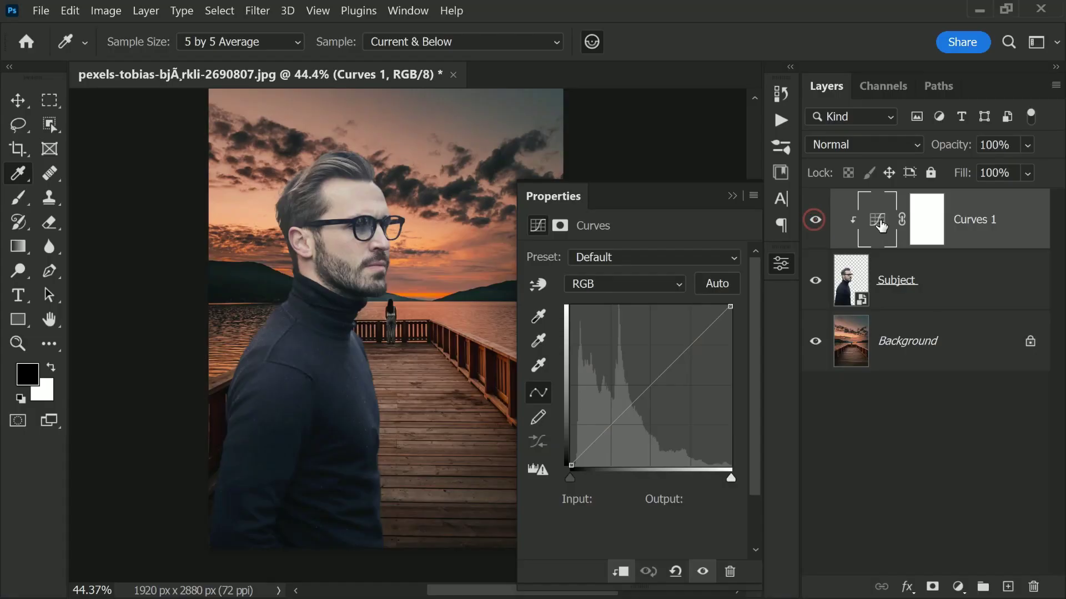
click(538, 365)
Step: Set the Curves white point from the skin by the nose and black point from the glasses frame
scroll(379, 221, up, 5)
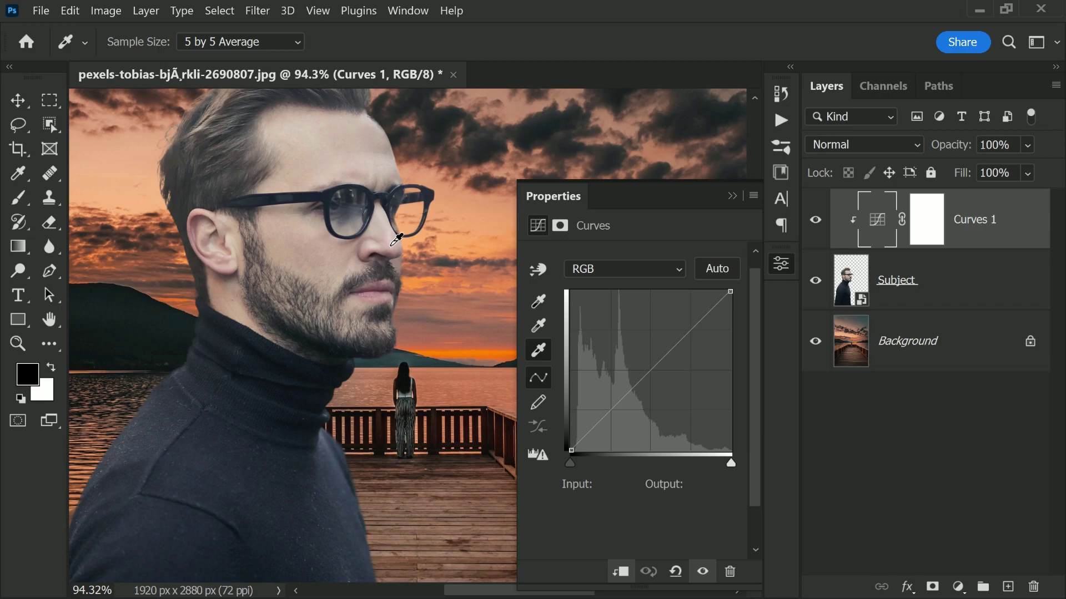
click(395, 241)
scroll(435, 289, down, 5)
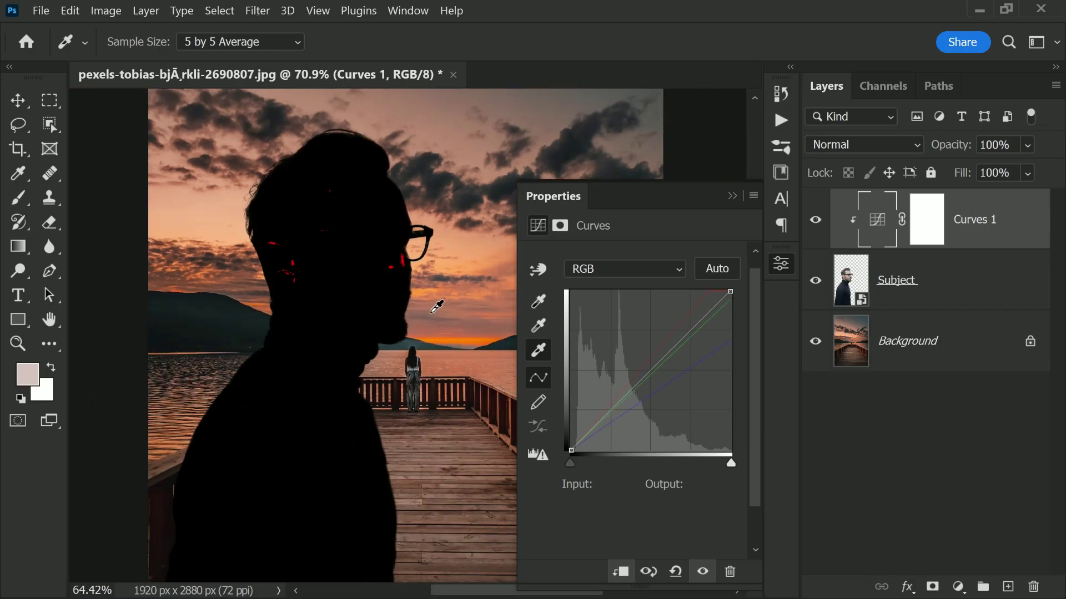
click(538, 301)
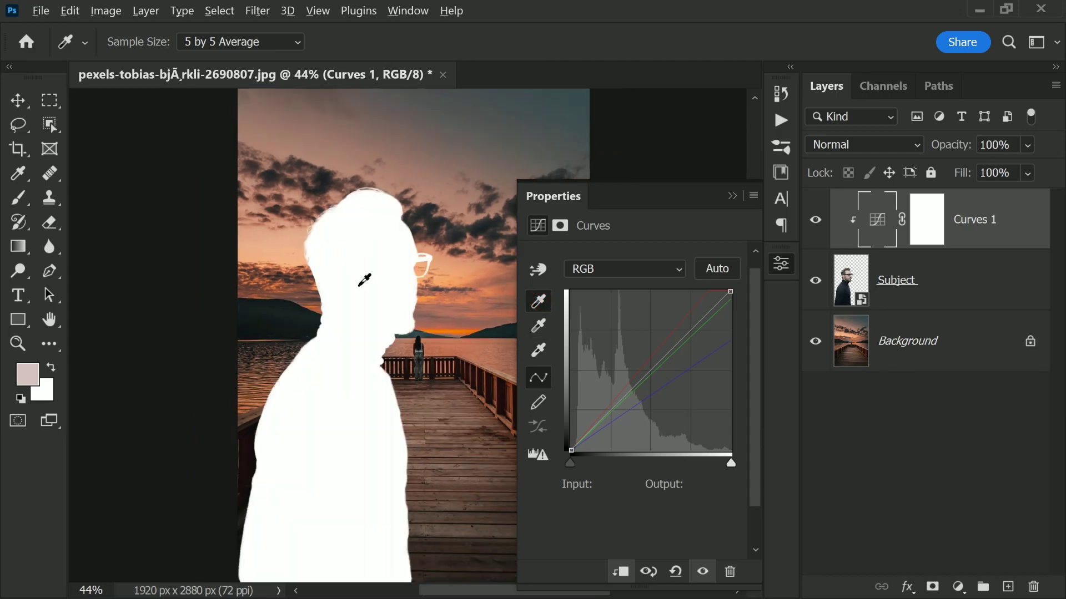
scroll(411, 313, up, 7)
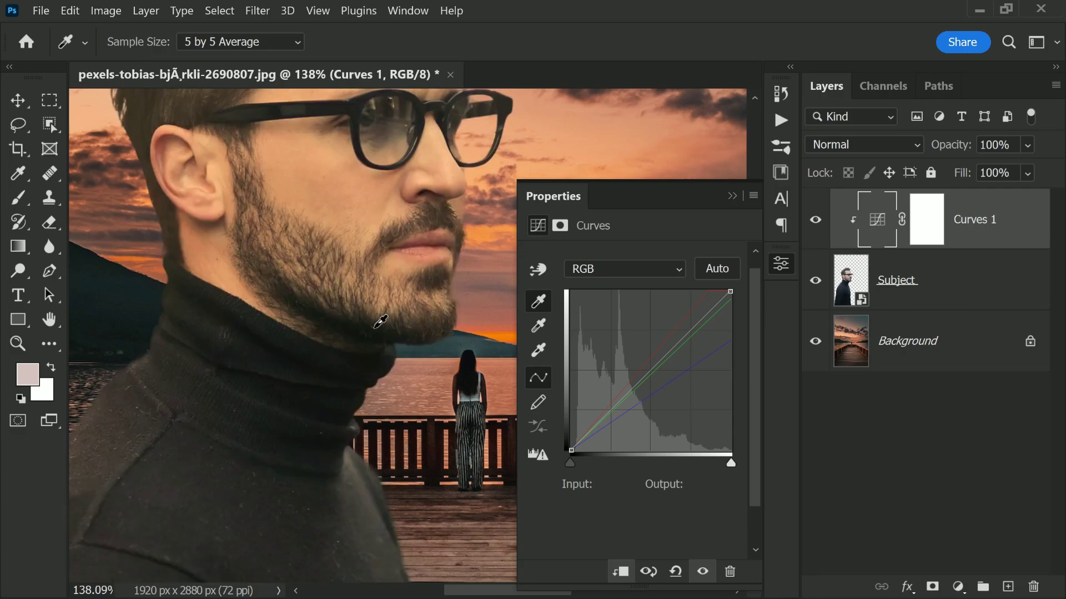
drag(383, 320, 427, 383)
click(393, 188)
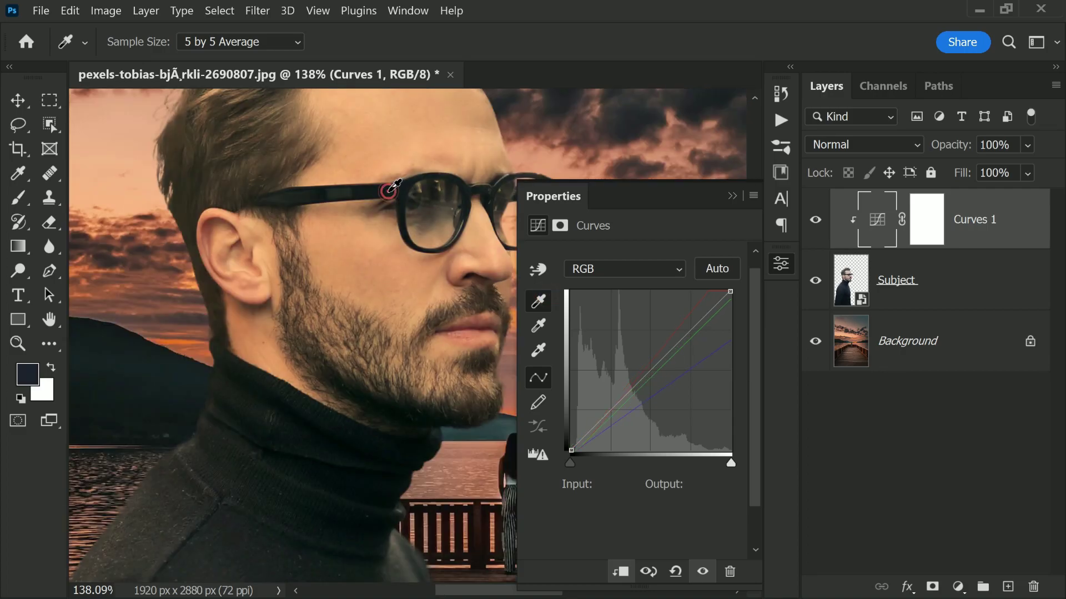
Step: Set the gray point from the black sweater near the shoulder, then collapse the Curves properties
scroll(274, 278, down, 7)
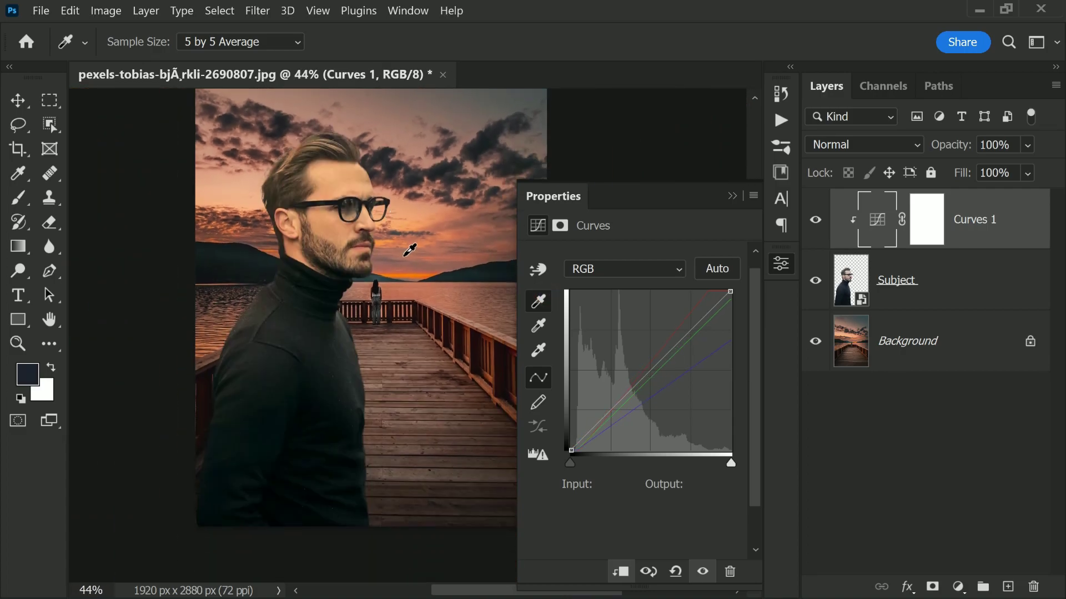
scroll(450, 312, down, 1)
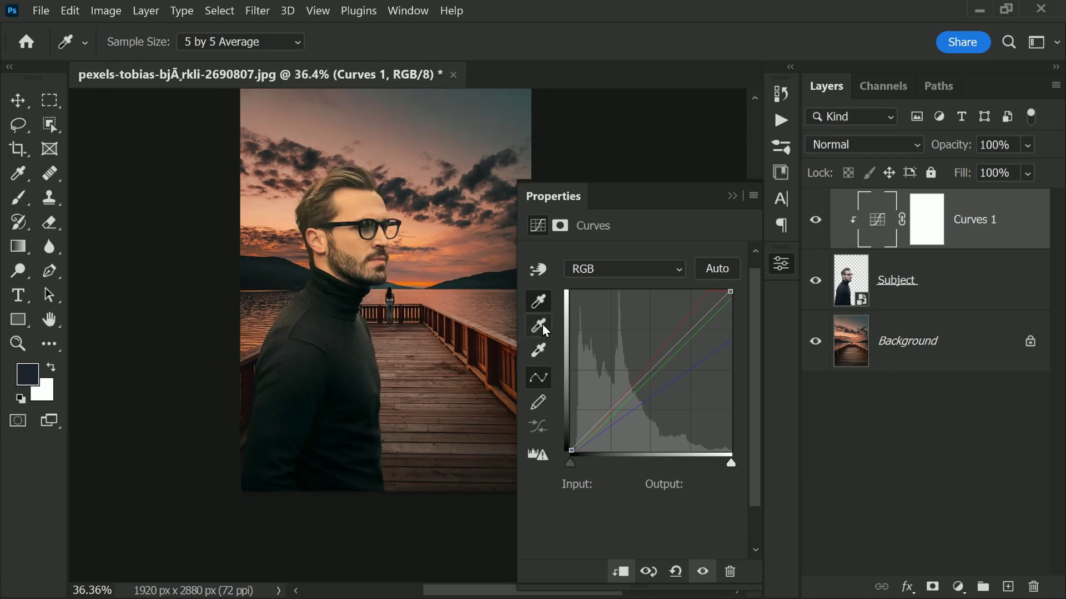
click(530, 332)
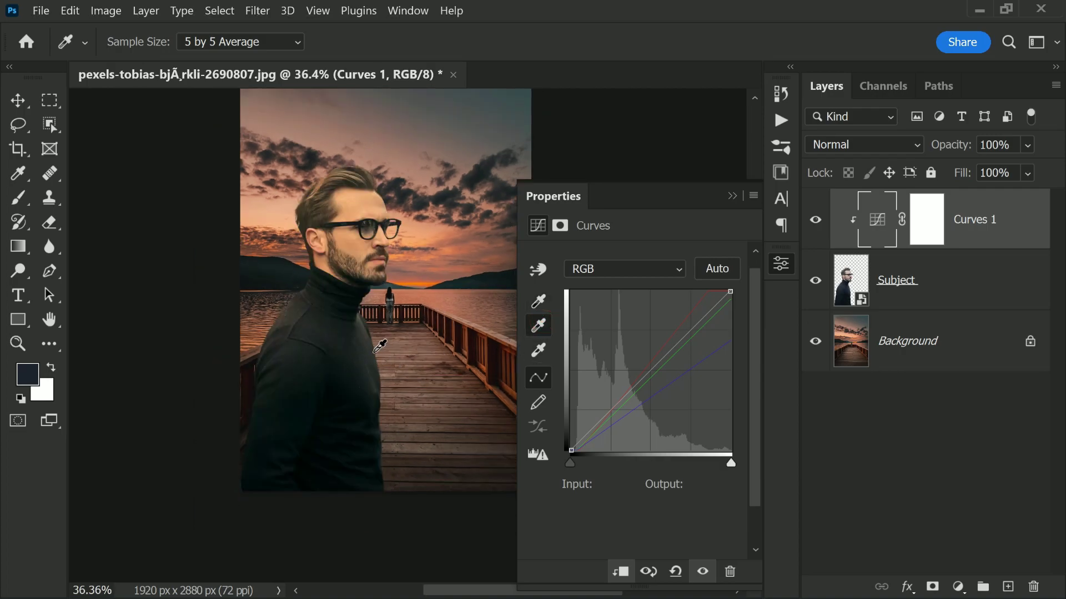
click(368, 329)
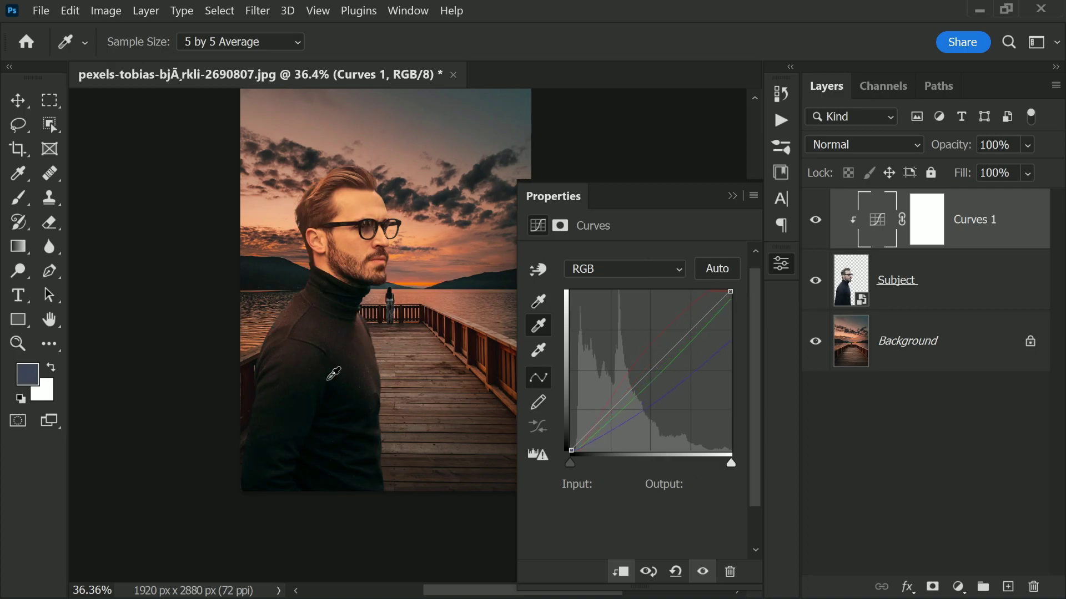
scroll(362, 348, up, 5)
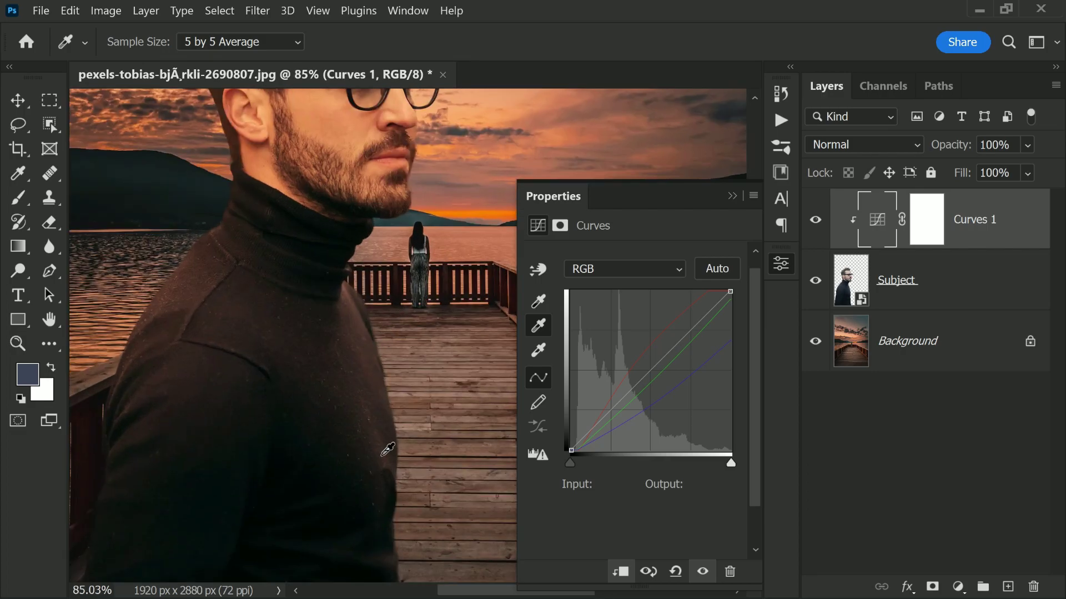
click(352, 303)
click(350, 294)
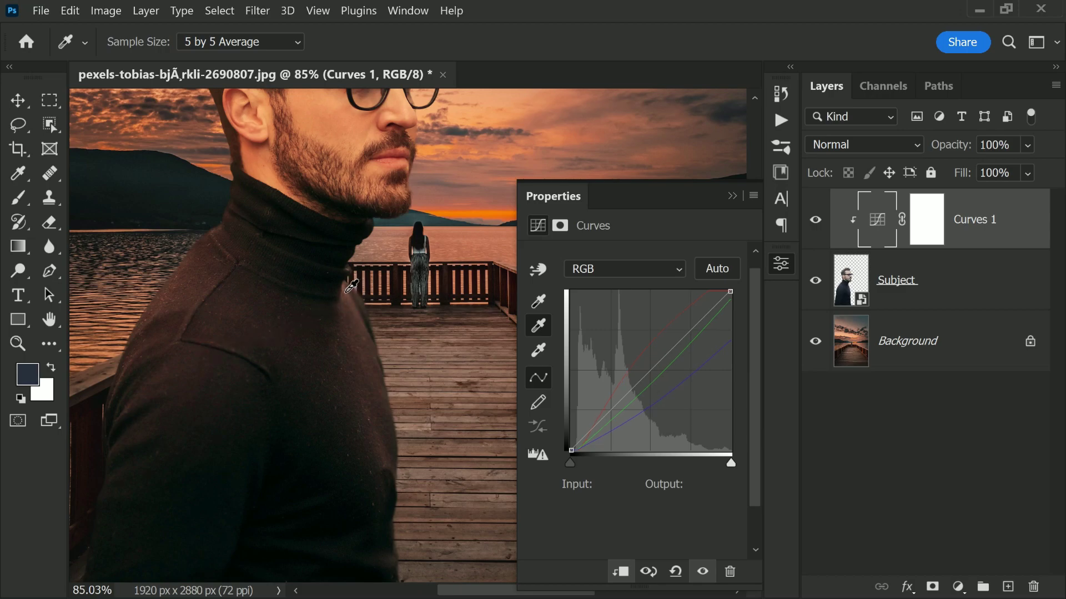
scroll(352, 287, down, 4)
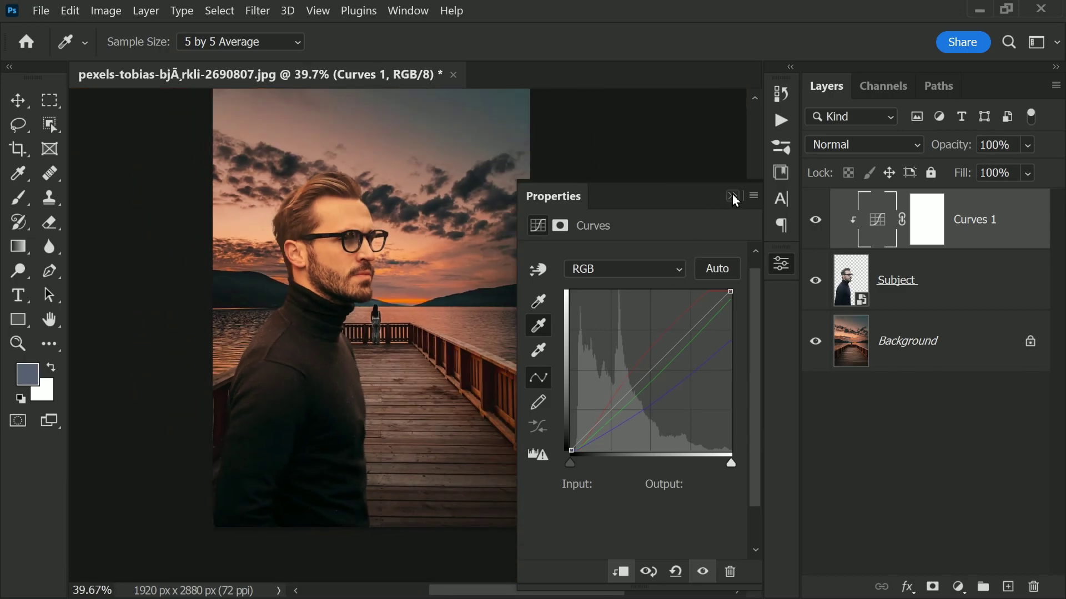
click(733, 196)
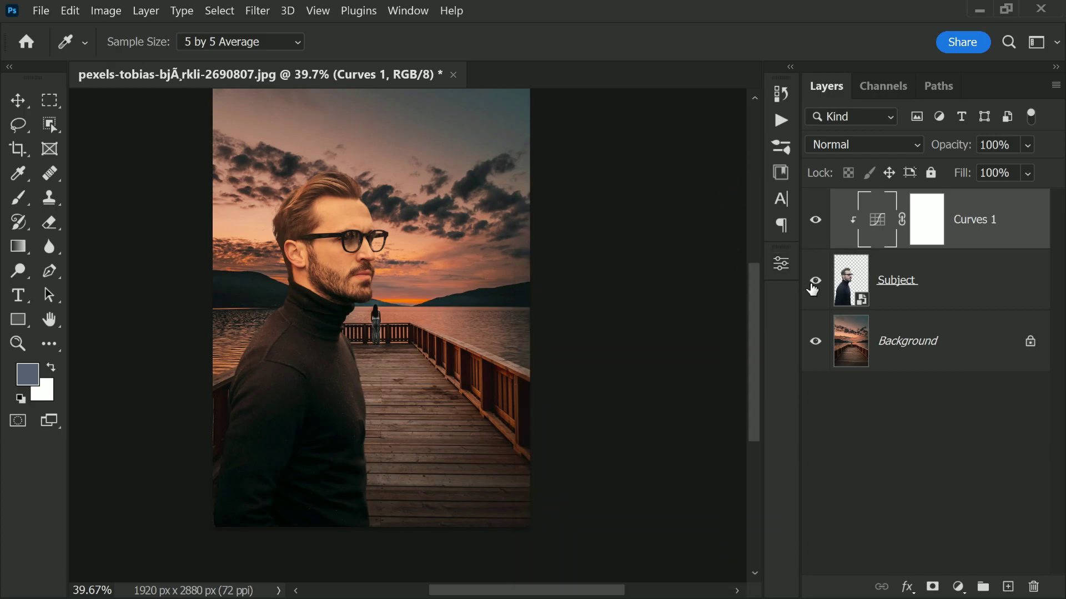
click(816, 220)
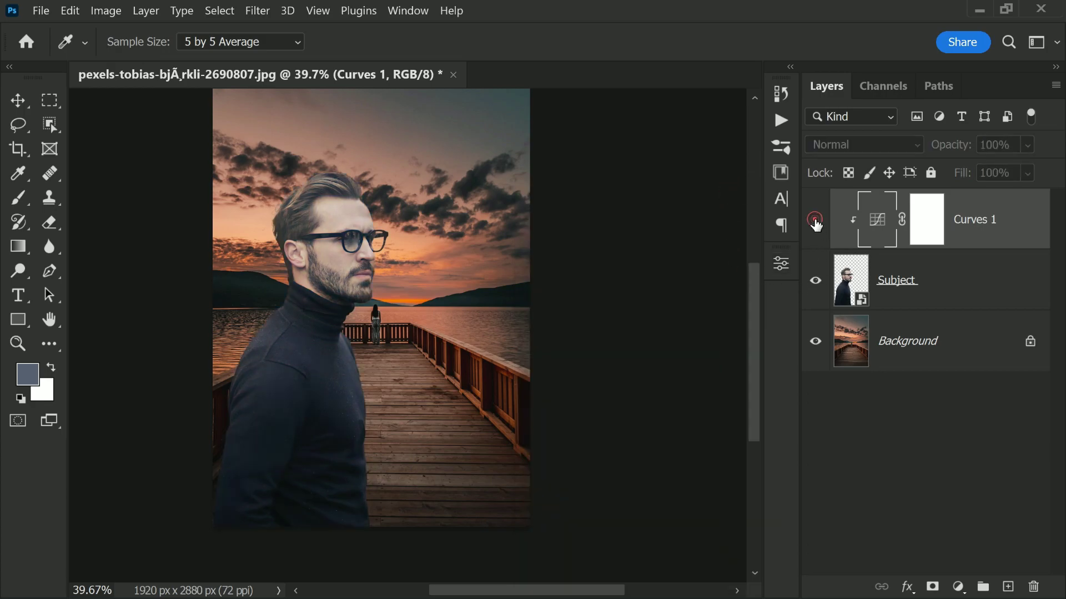
click(815, 221)
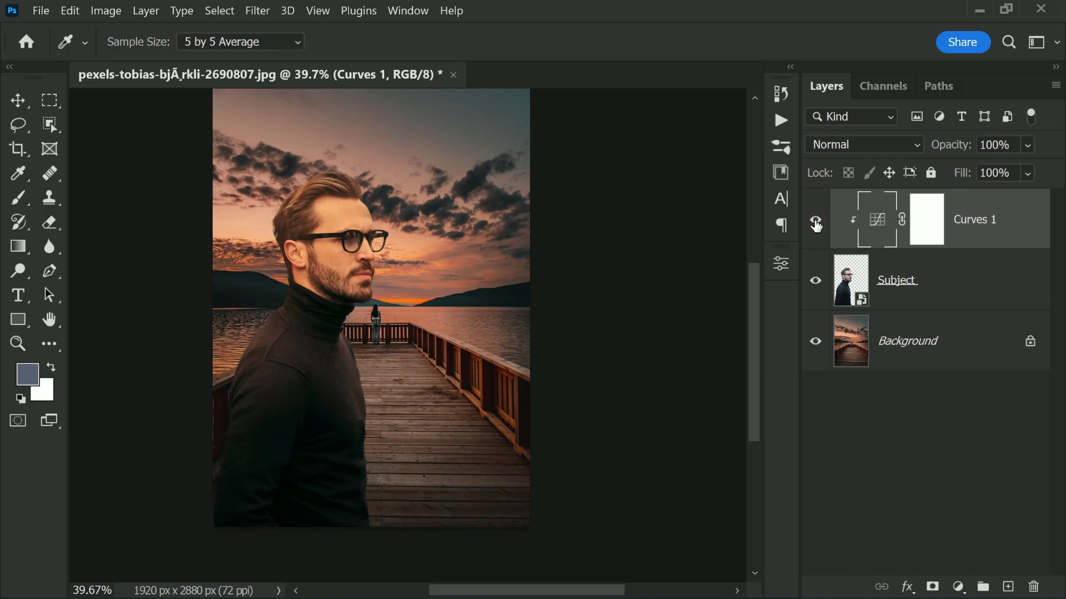
click(816, 221)
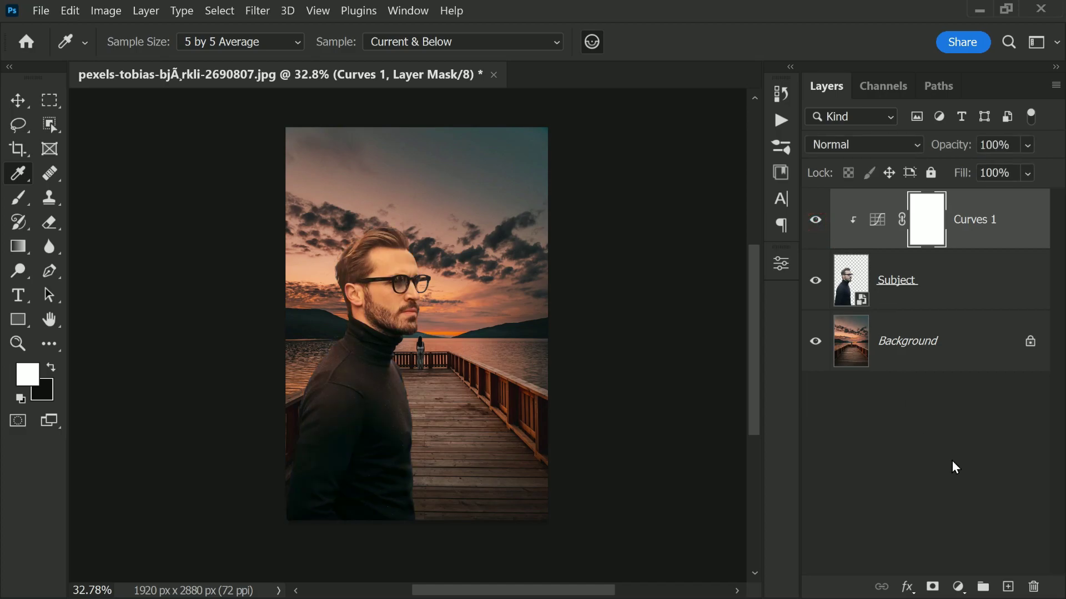
click(959, 587)
click(985, 485)
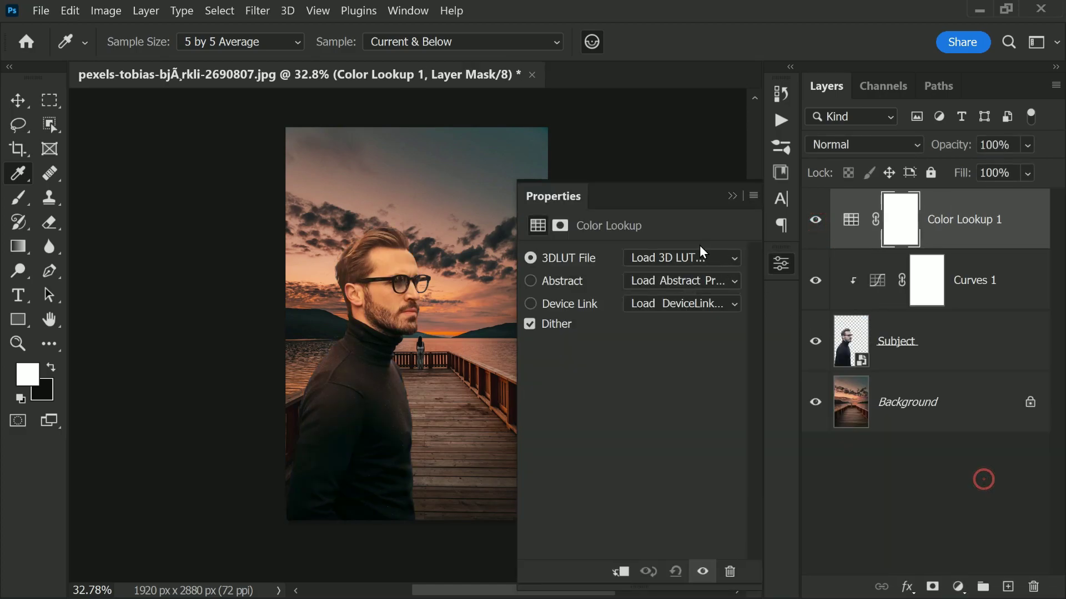
click(706, 259)
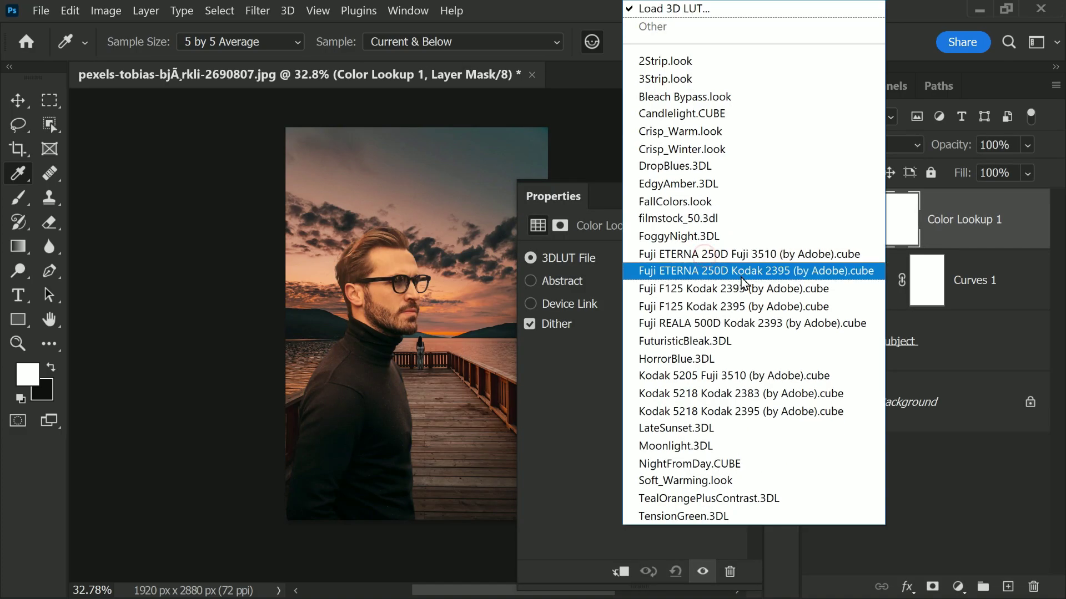
click(753, 369)
key(Down)
key(Down)
key(Down)
key(Down)
key(Down)
key(Down)
key(Down)
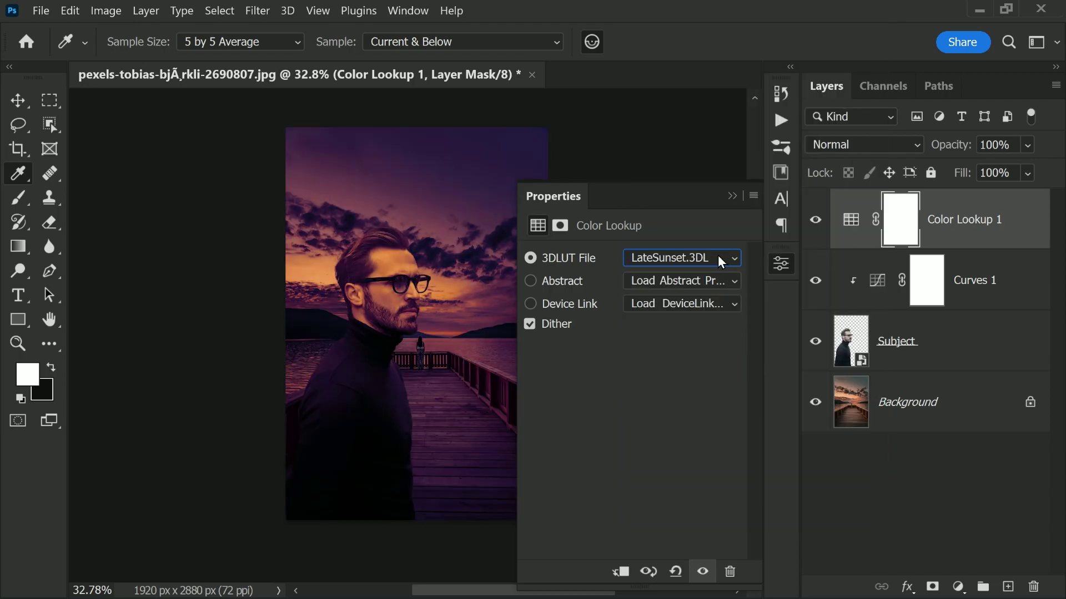
key(Up)
key(Up)
key(Up)
key(Up)
key(Up)
key(Up)
key(Up)
key(Up)
key(Up)
key(Up)
key(Up)
key(Up)
key(Up)
key(Up)
key(Up)
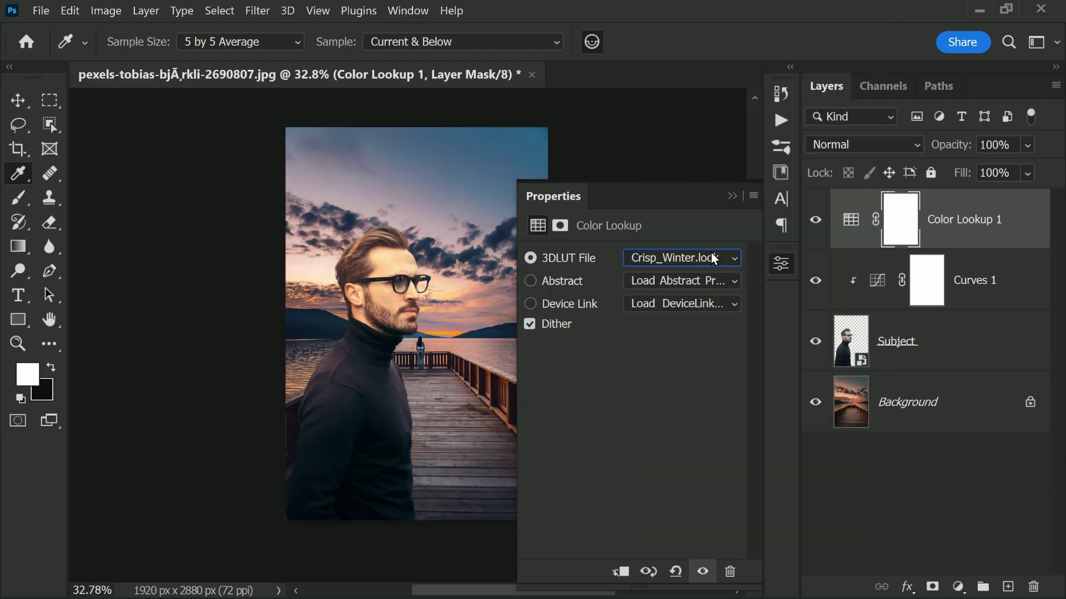
key(Down)
key(Up)
key(Up)
key(Down)
click(731, 197)
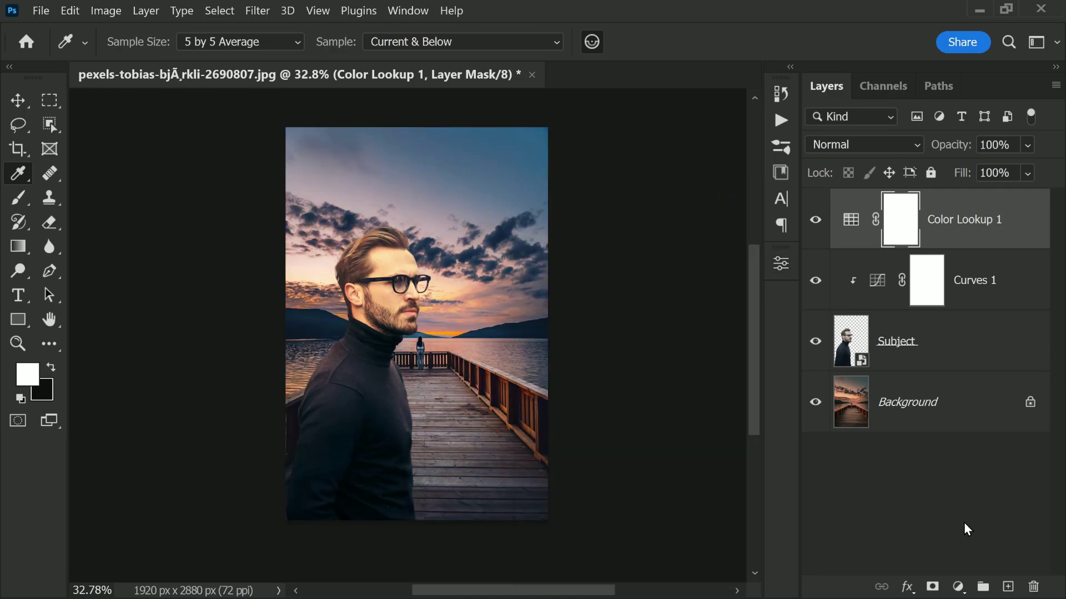
click(18, 101)
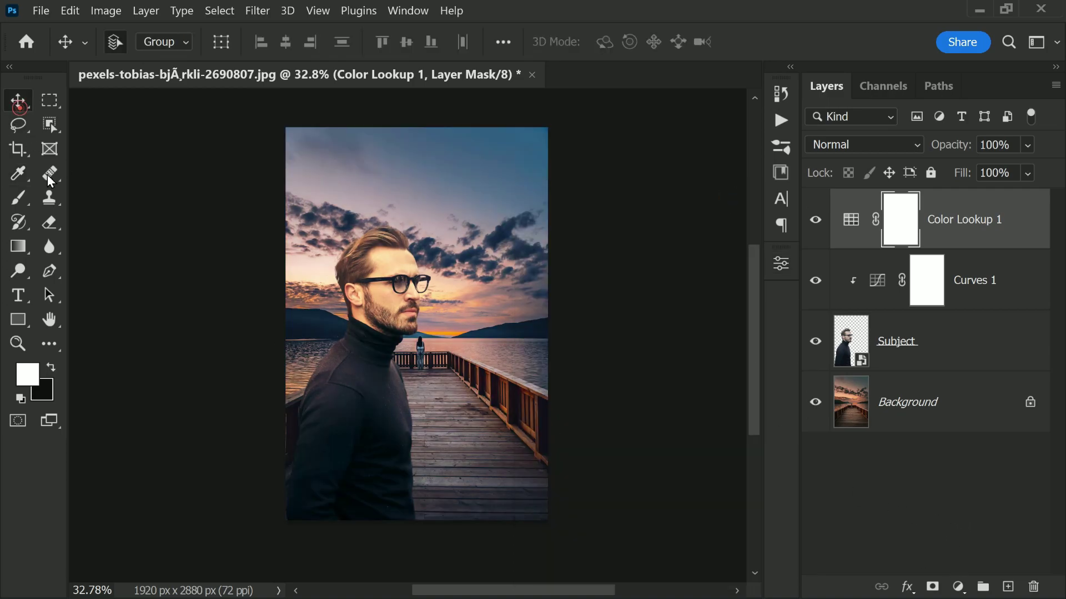
click(815, 220)
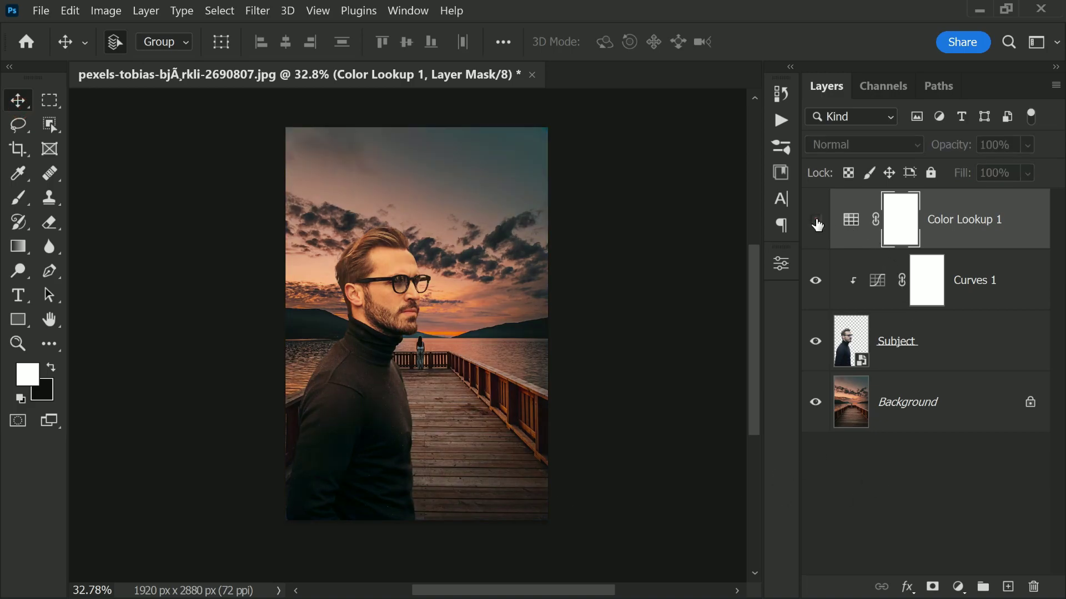
click(816, 220)
click(815, 220)
click(815, 220)
click(969, 221)
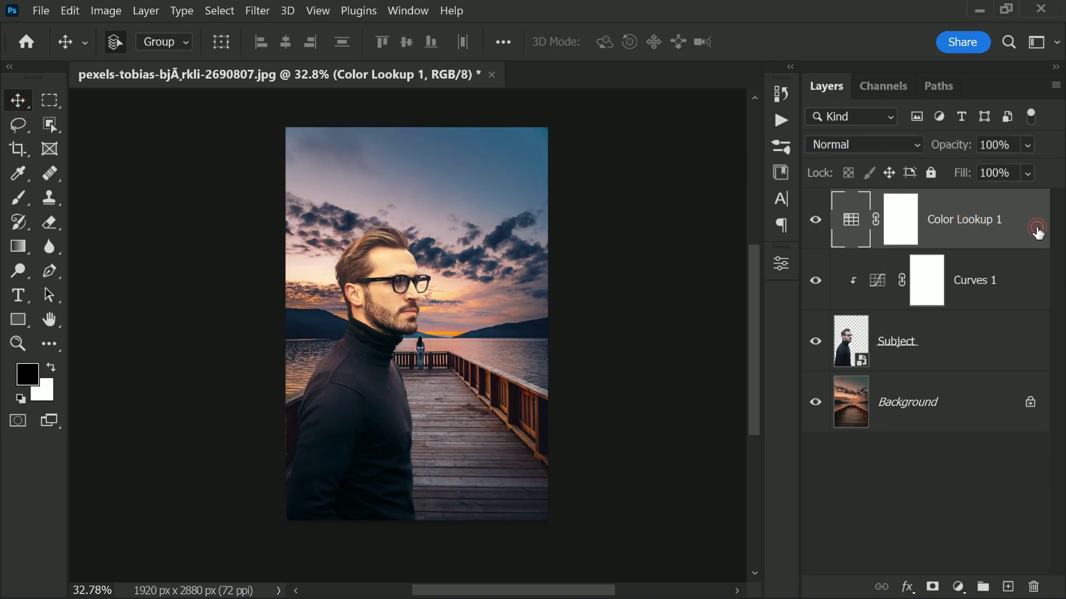
double_click(1037, 230)
drag(735, 75, 804, 83)
drag(530, 590, 591, 589)
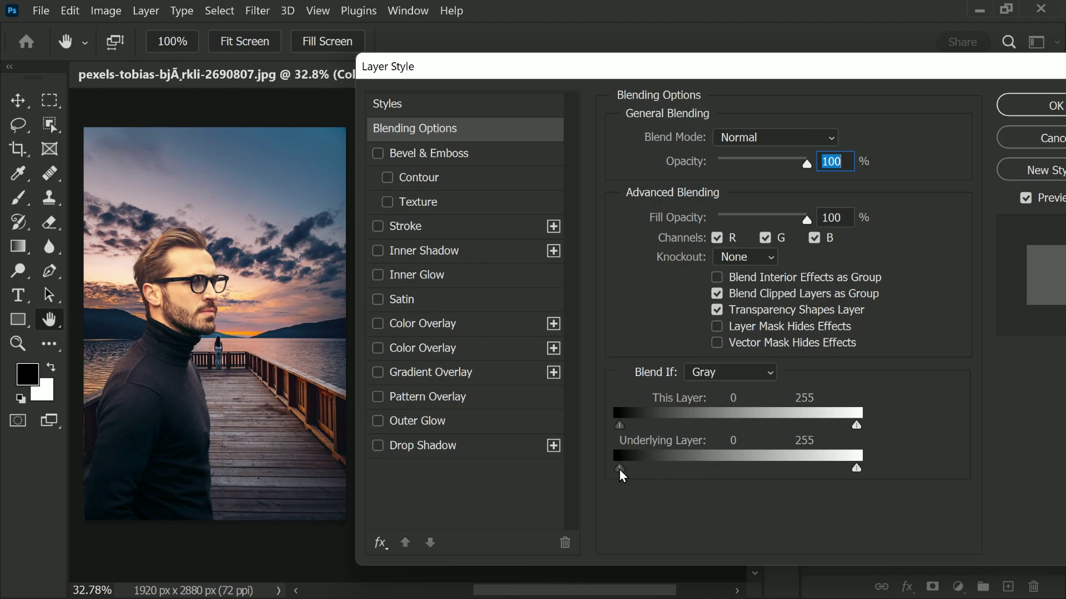
drag(621, 476, 715, 483)
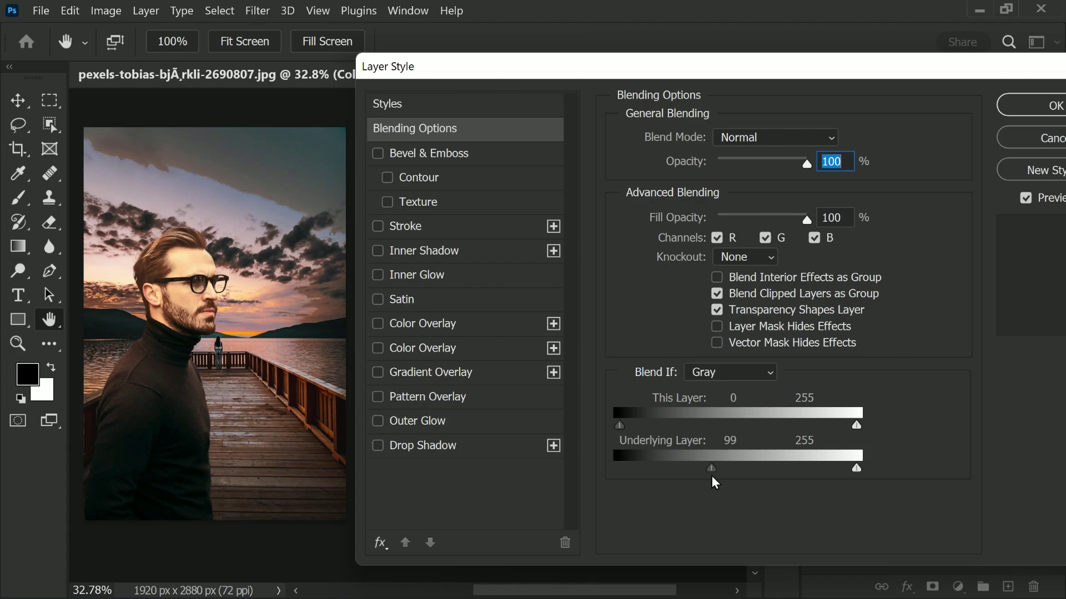
drag(715, 483, 795, 476)
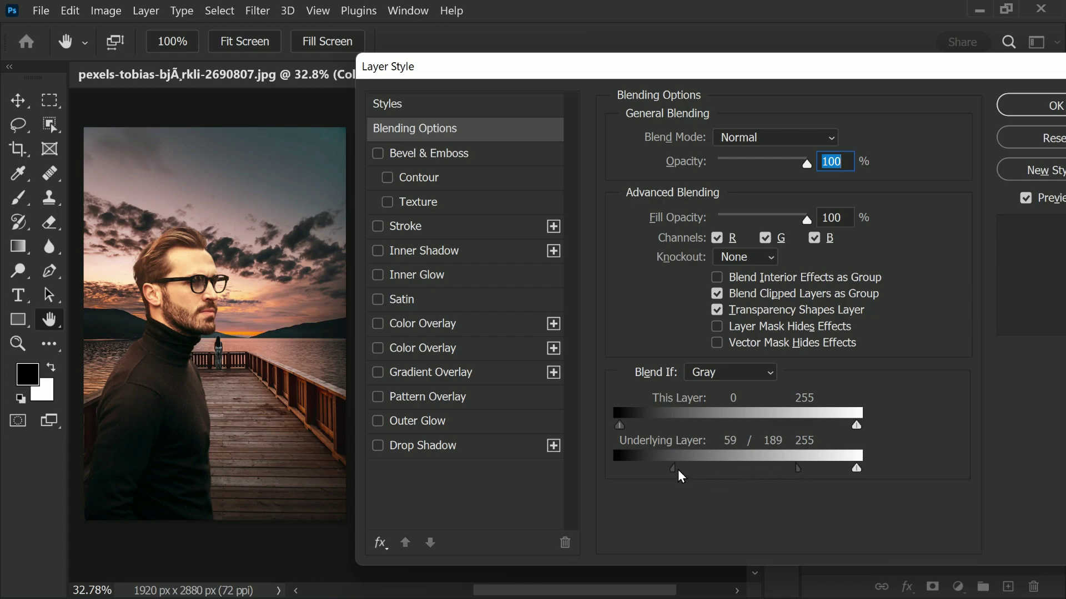
drag(682, 476, 639, 484)
drag(797, 469, 858, 472)
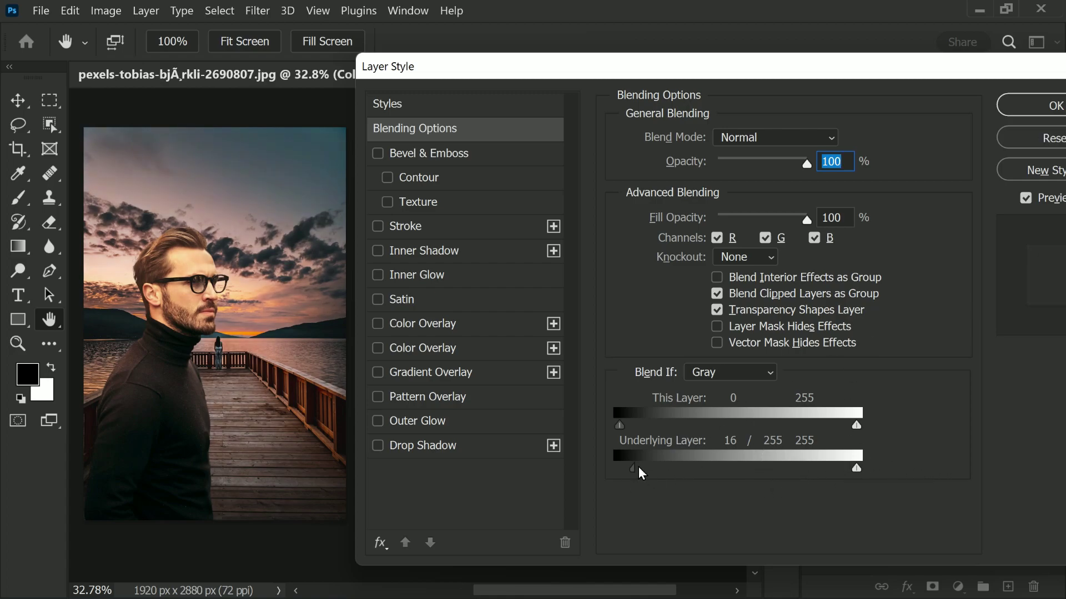
drag(632, 469, 608, 480)
click(1032, 105)
key(ctrl+minus)
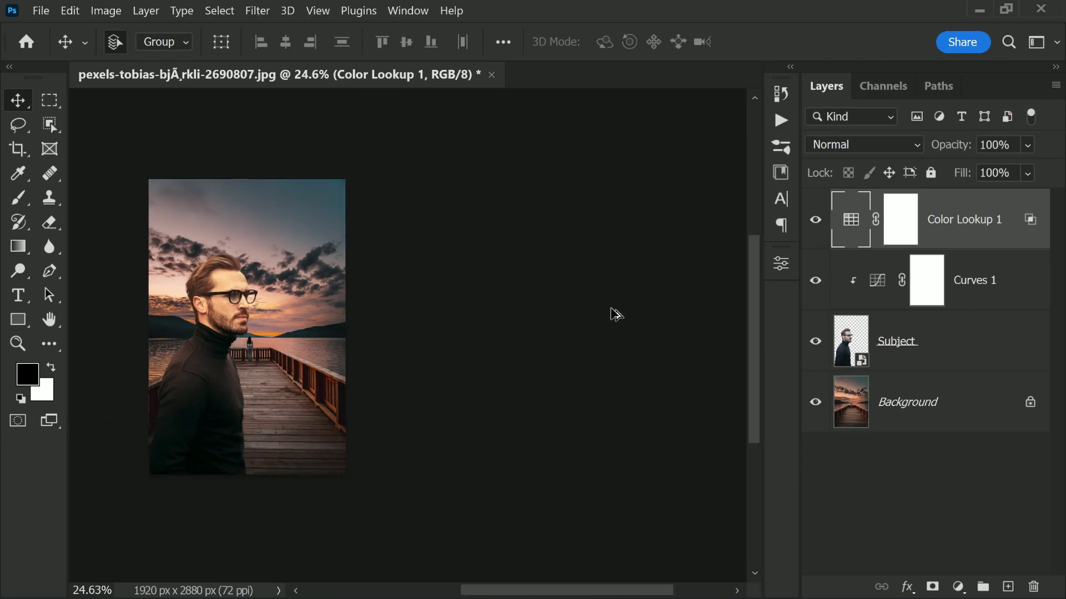
key(ctrl+plus)
drag(553, 590, 492, 590)
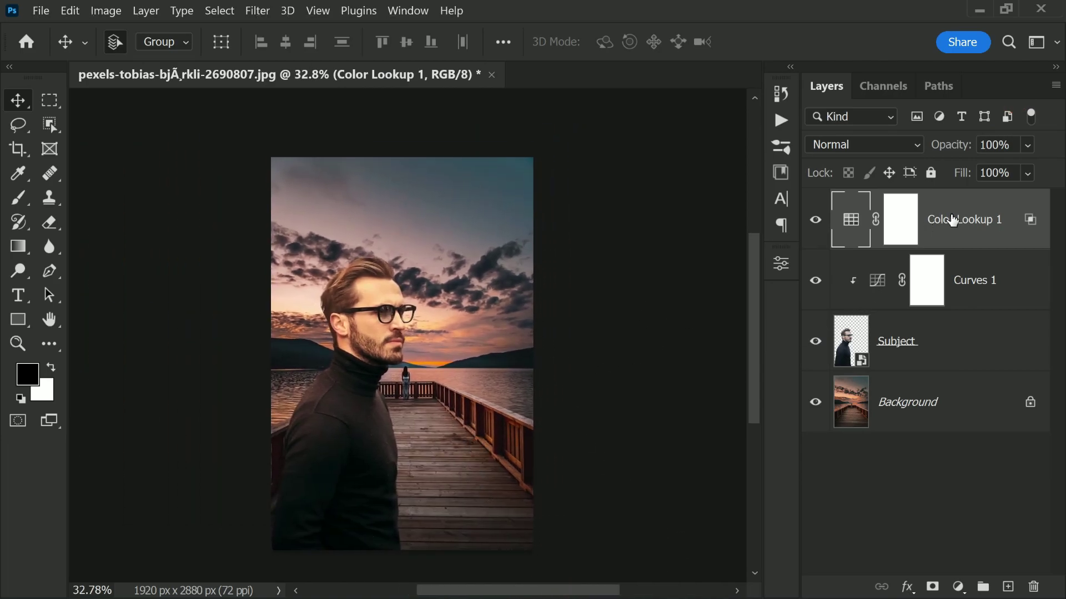
click(810, 224)
click(813, 222)
click(814, 222)
click(814, 222)
click(814, 222)
click(813, 222)
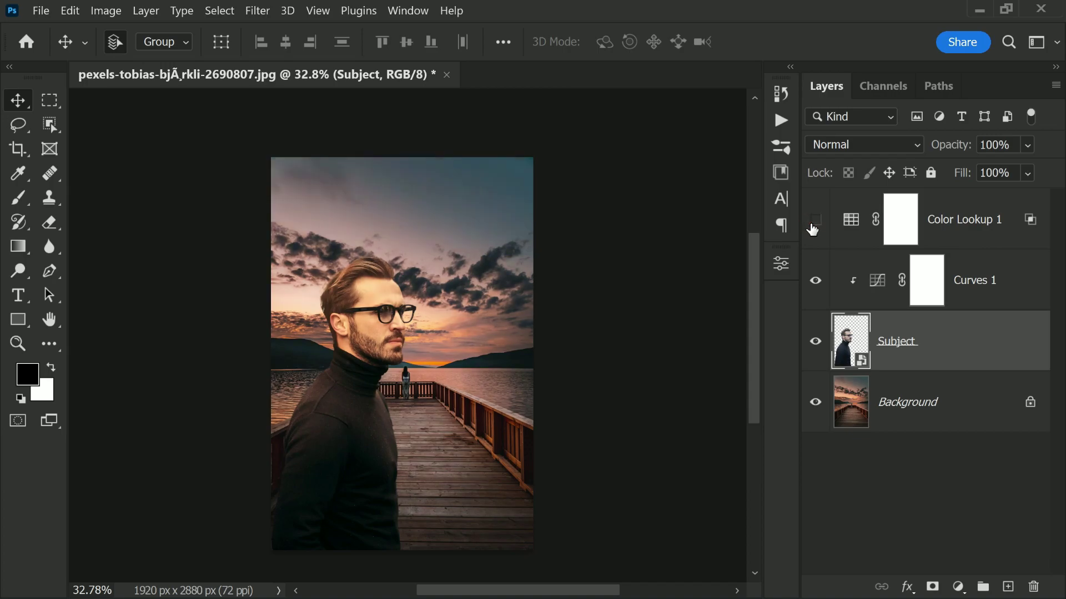
click(813, 222)
click(813, 285)
click(814, 284)
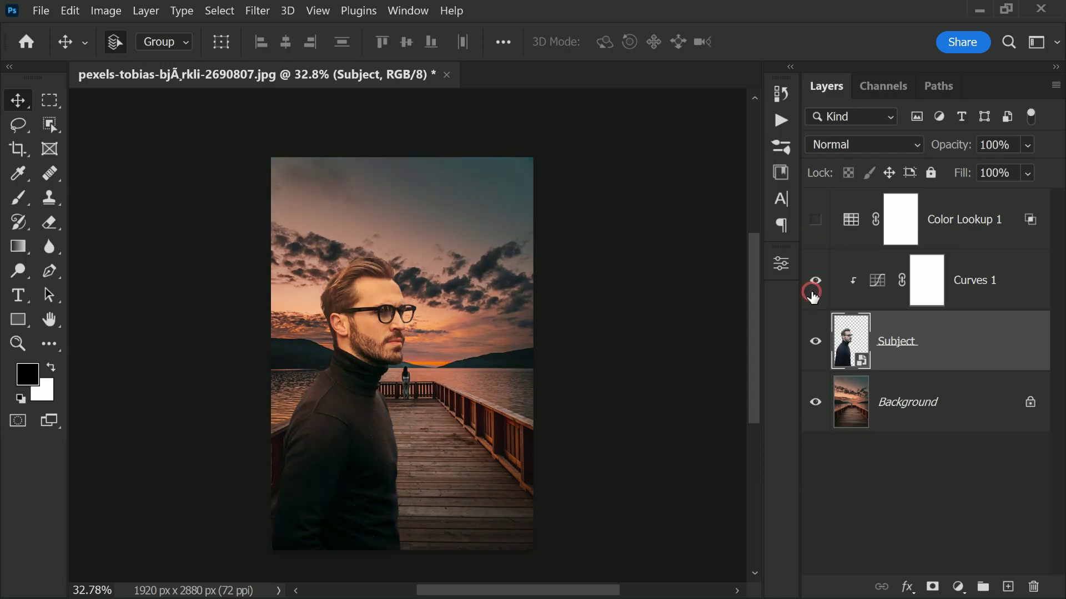
click(817, 225)
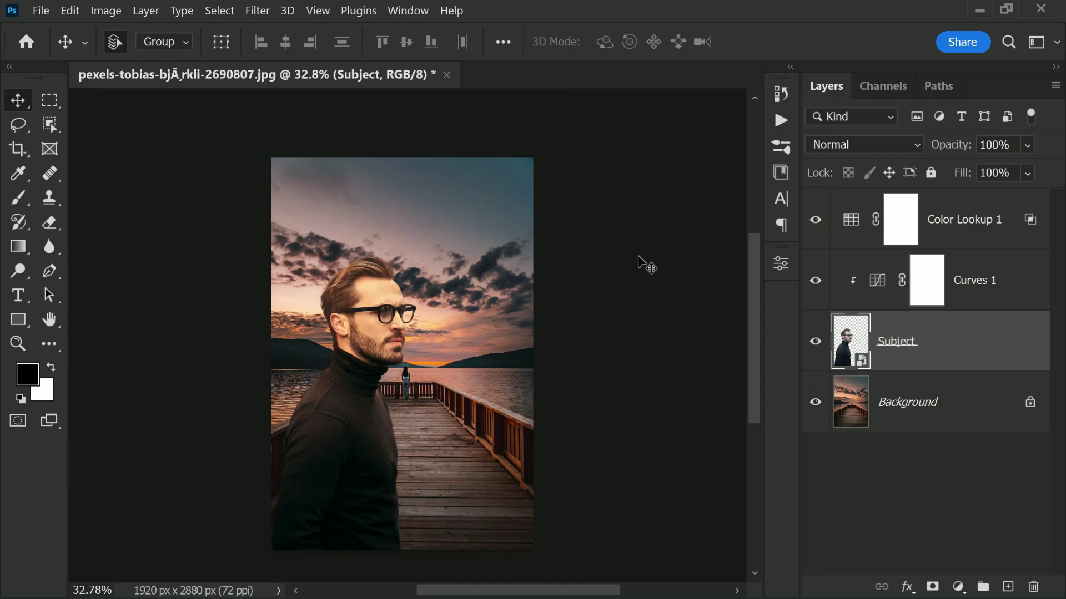
scroll(638, 269, down, 1)
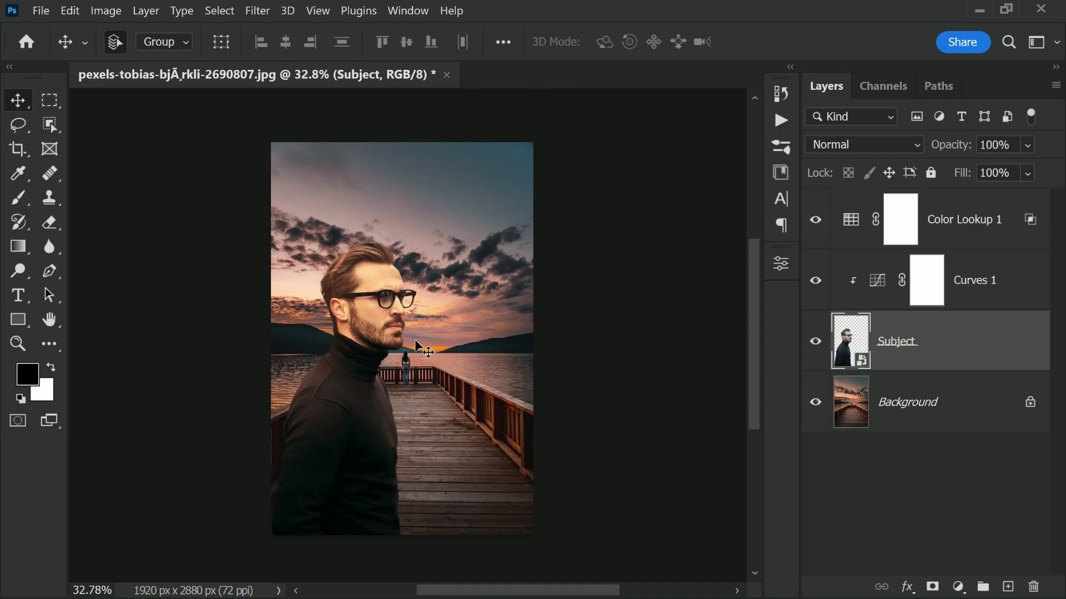
scroll(454, 300, up, 1)
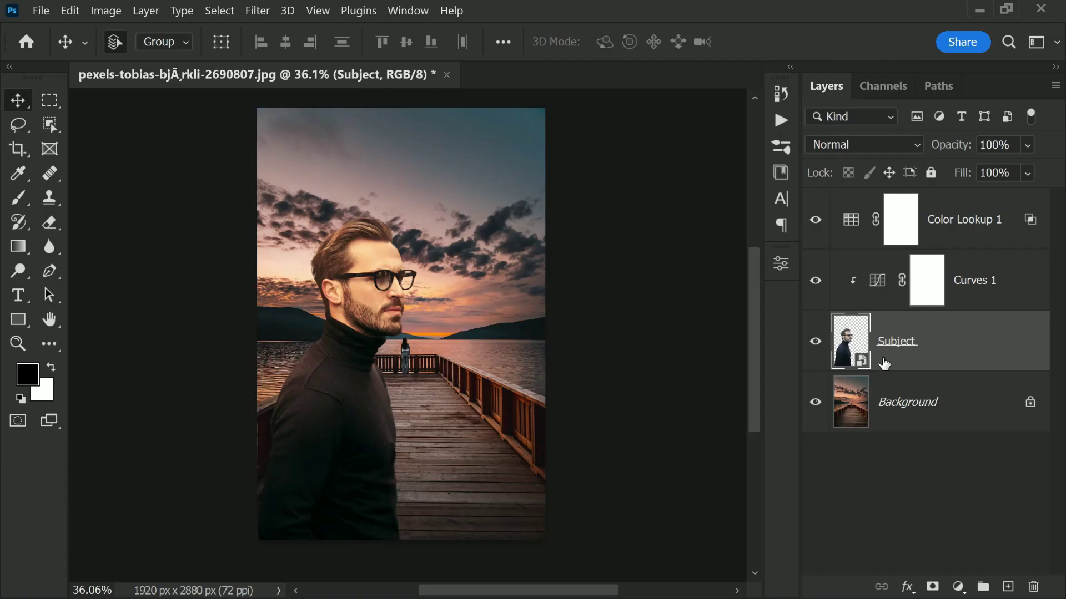
Step: Duplicate the Background layer with Ctrl+J and convert the copy for Smart Filters
click(914, 409)
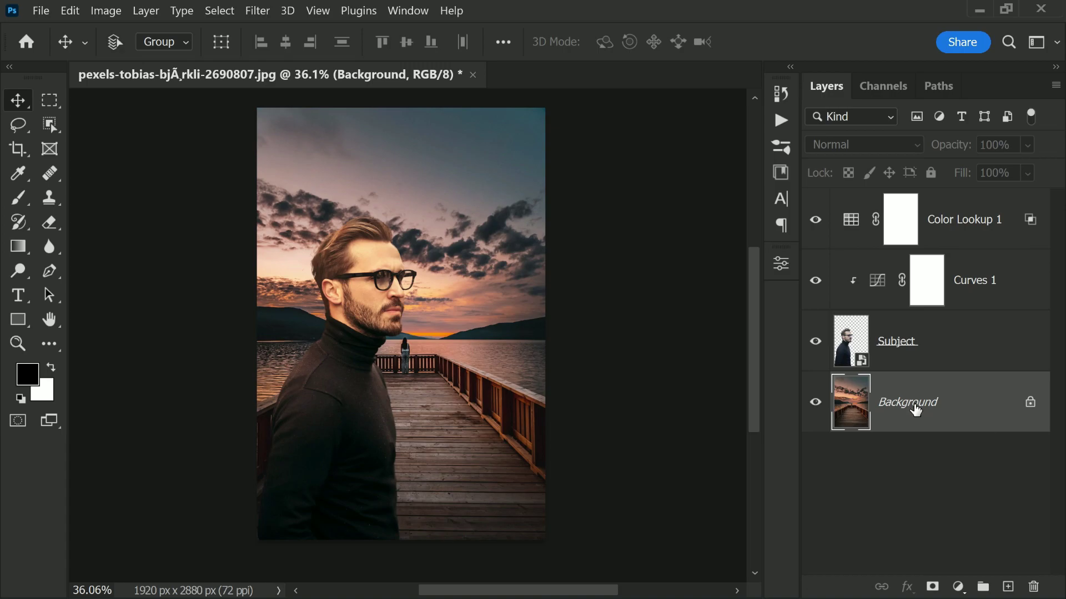
key(ctrl+j)
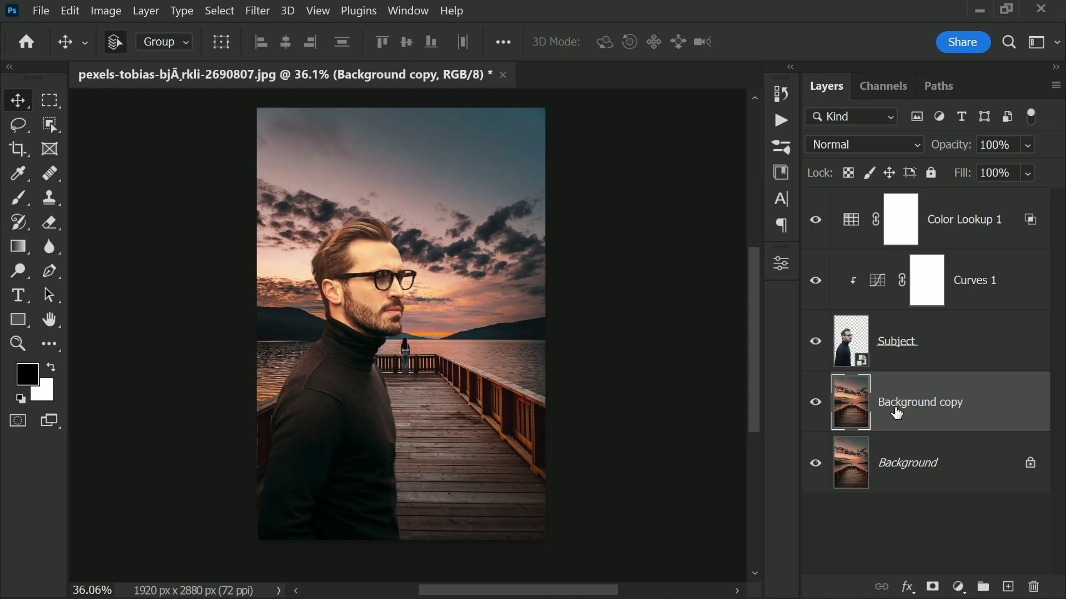
click(258, 11)
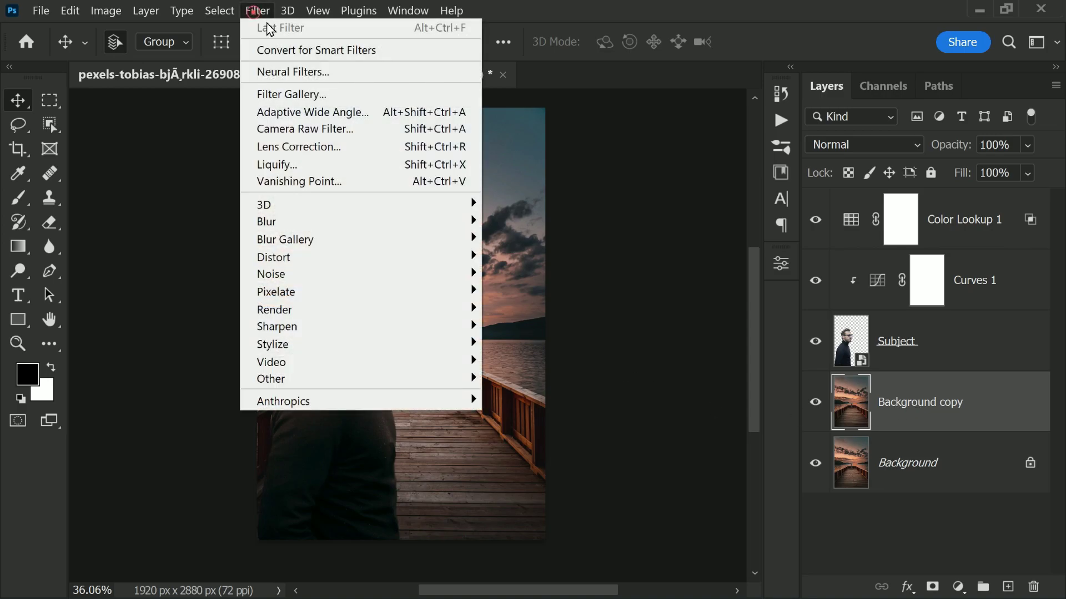
click(394, 51)
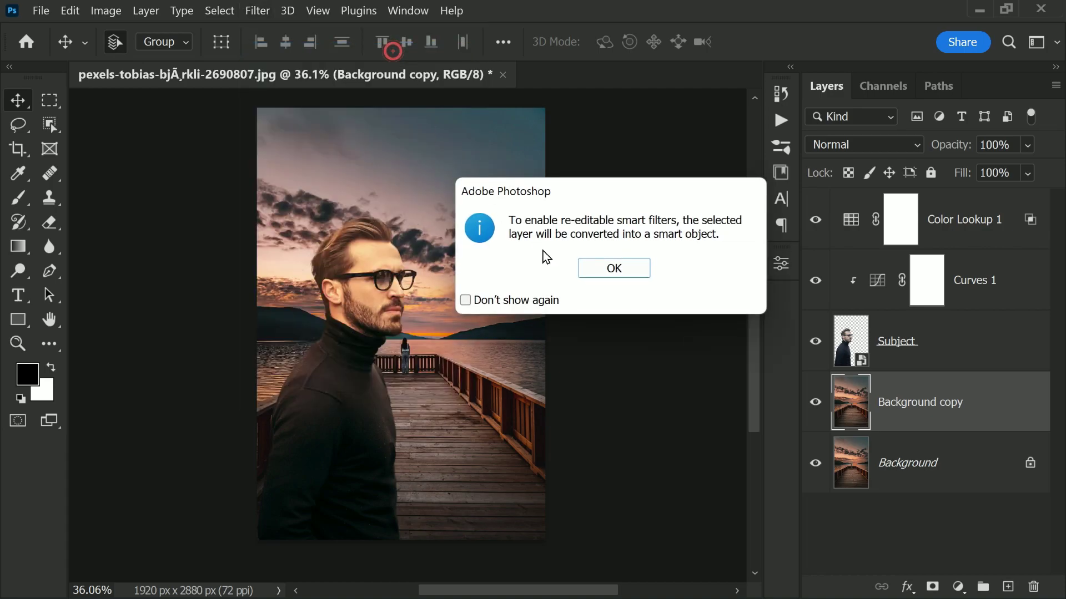
click(587, 266)
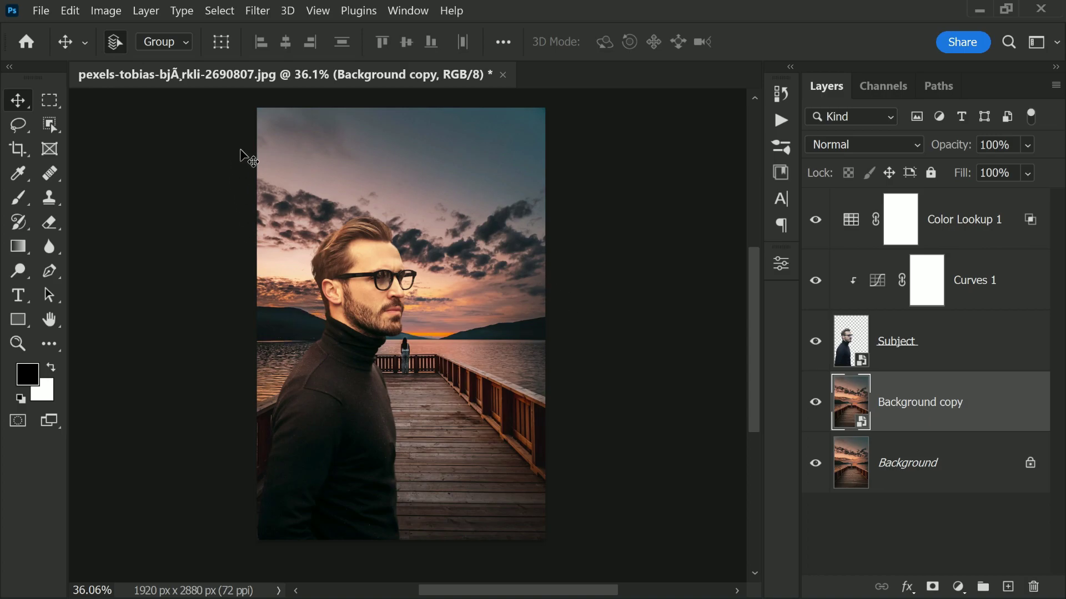
Step: Start a Tilt-Shift blur on Background copy, moving the focus pin lower and the transition lines into the sky
click(257, 10)
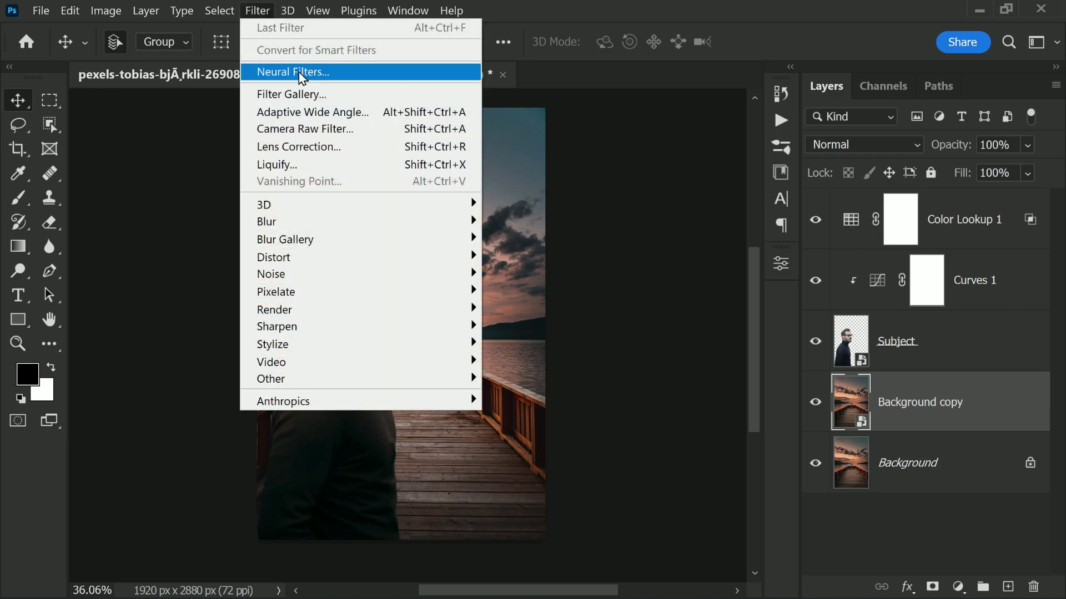
mouse_move(397, 239)
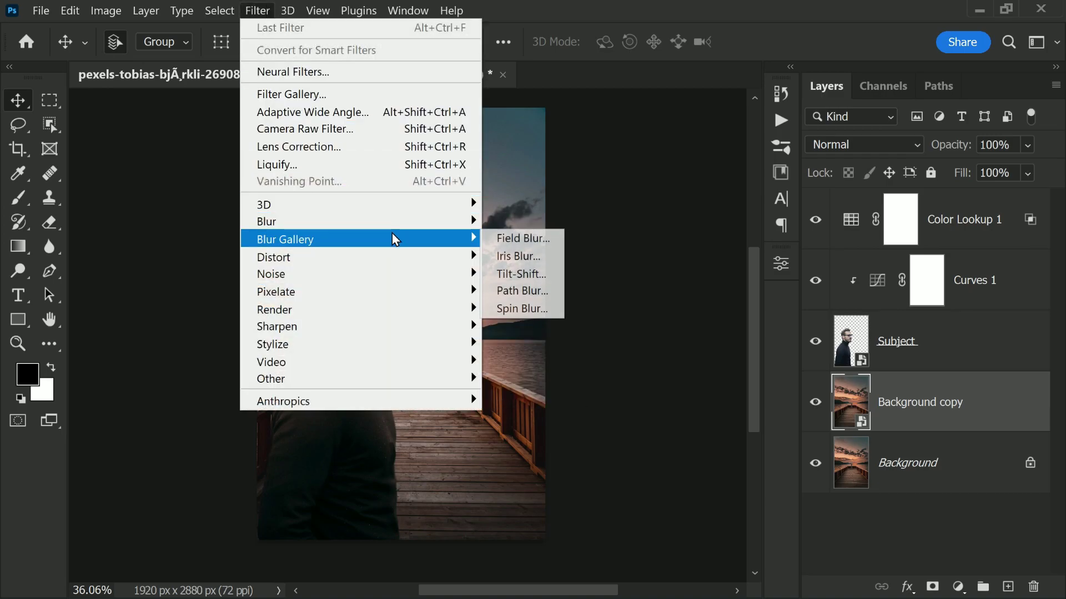
click(557, 275)
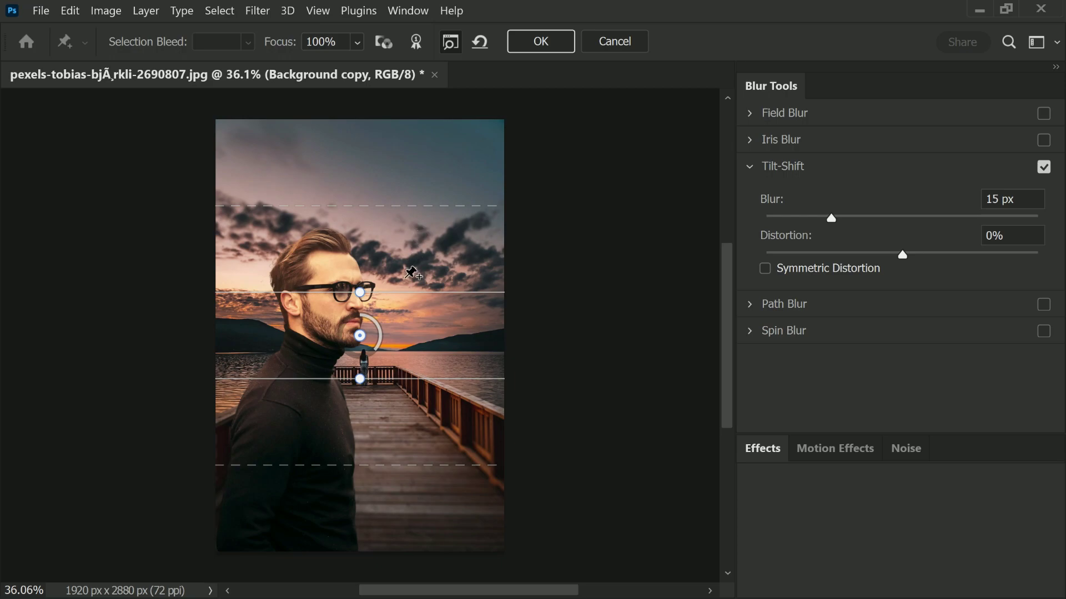
scroll(412, 272, down, 3)
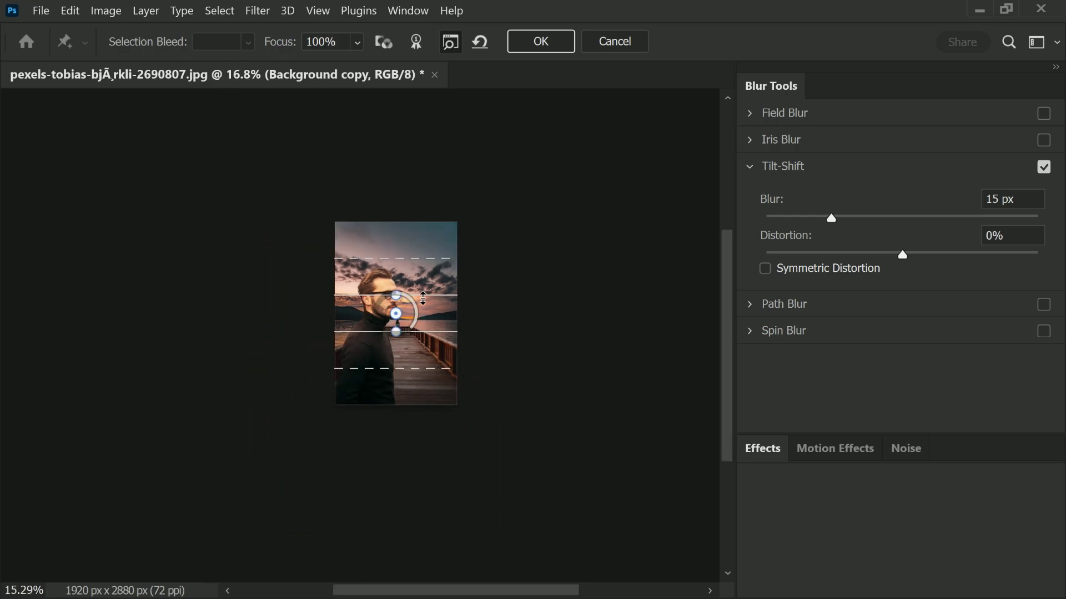
scroll(395, 311, up, 2)
drag(394, 317, 381, 437)
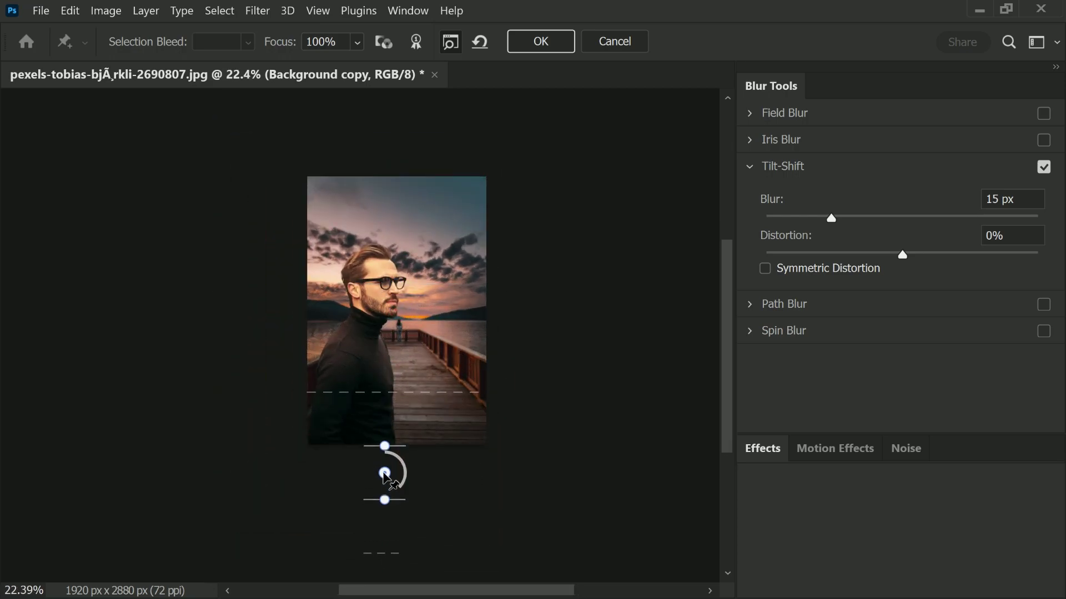
drag(385, 475, 386, 515)
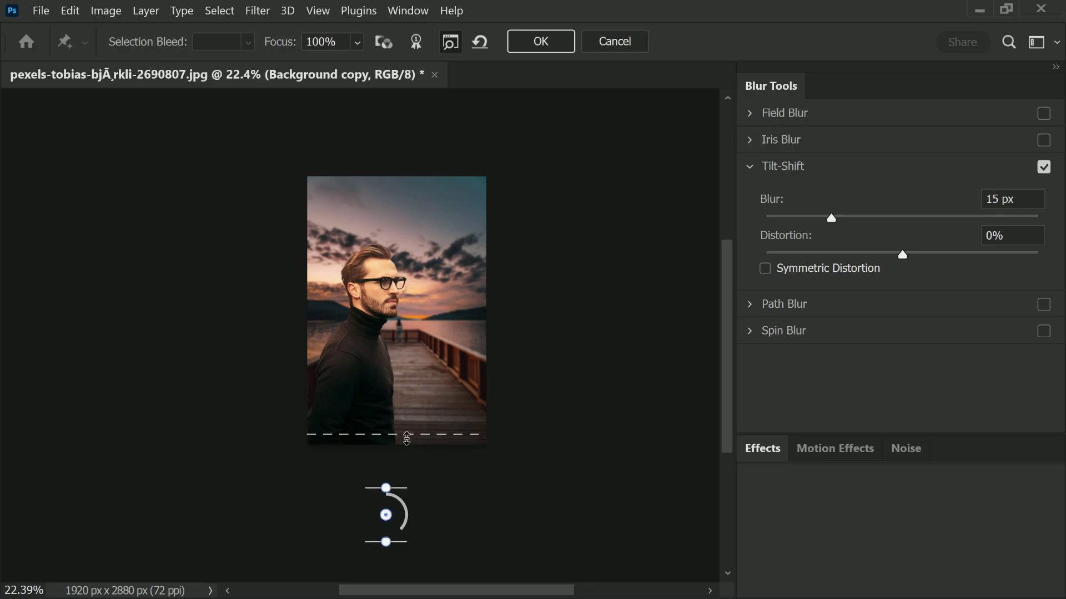
drag(407, 438, 402, 224)
drag(412, 362, 413, 357)
Step: Set the Tilt-Shift blur to 74 px with light bokeh at 0%, and apply it
drag(831, 218, 897, 236)
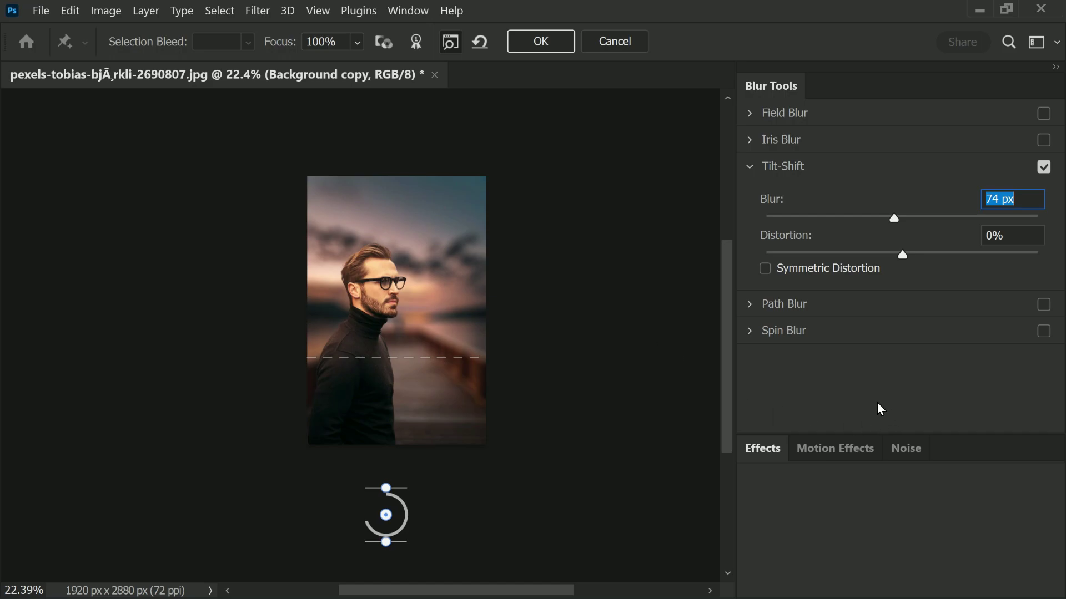
click(762, 448)
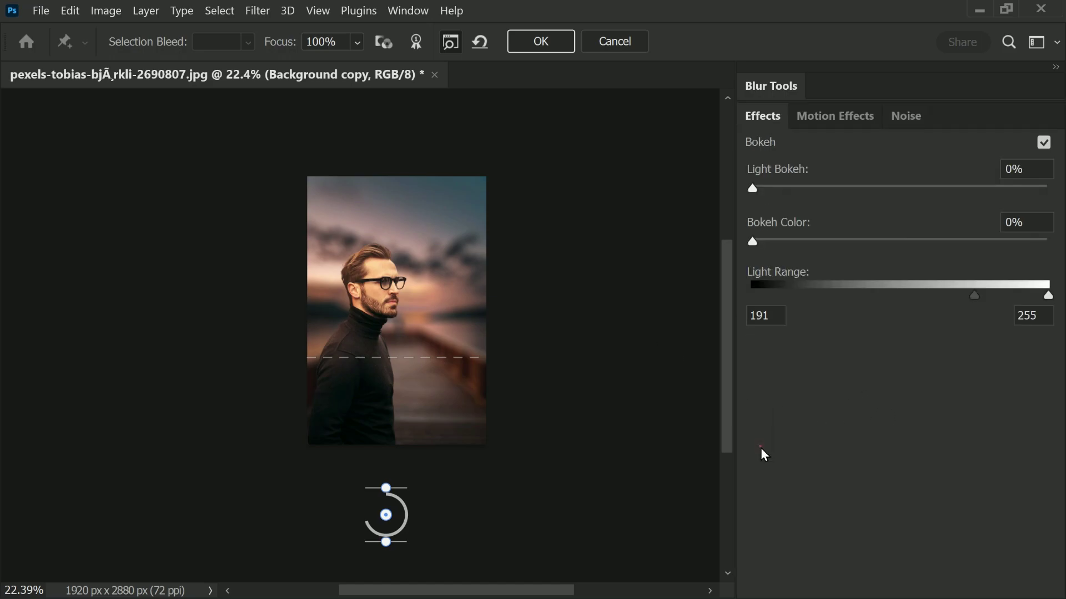
mouse_move(880, 196)
mouse_down()
mouse_move(961, 188)
mouse_move(890, 213)
mouse_up()
mouse_move(757, 245)
mouse_down()
mouse_move(978, 242)
mouse_move(752, 242)
mouse_up()
drag(809, 194, 744, 192)
click(541, 44)
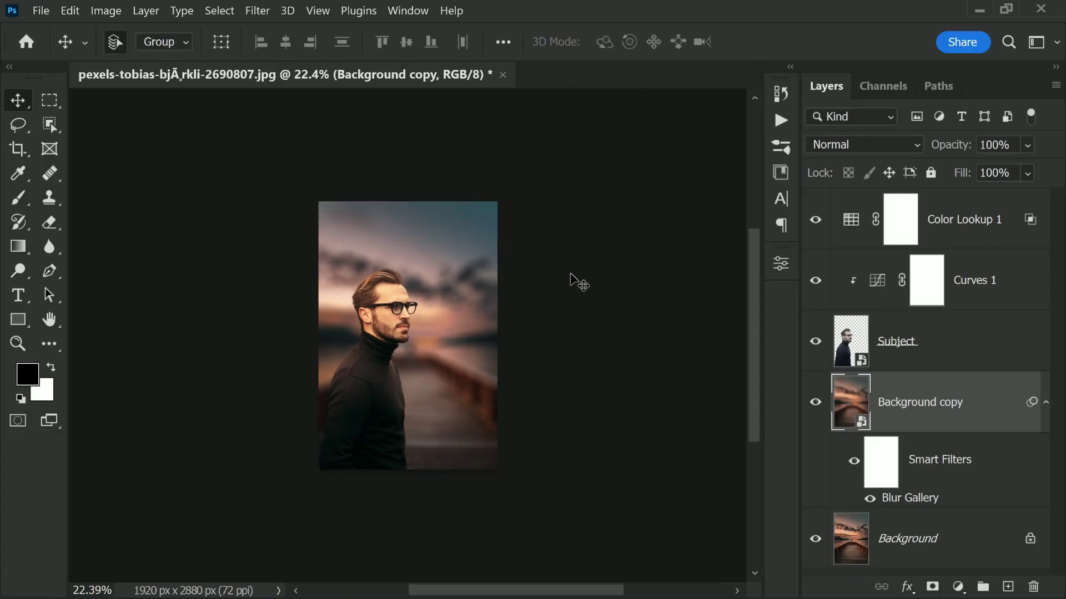
Step: Select the Subject layer, shift the man slightly right, and open the Filter menu
click(378, 395)
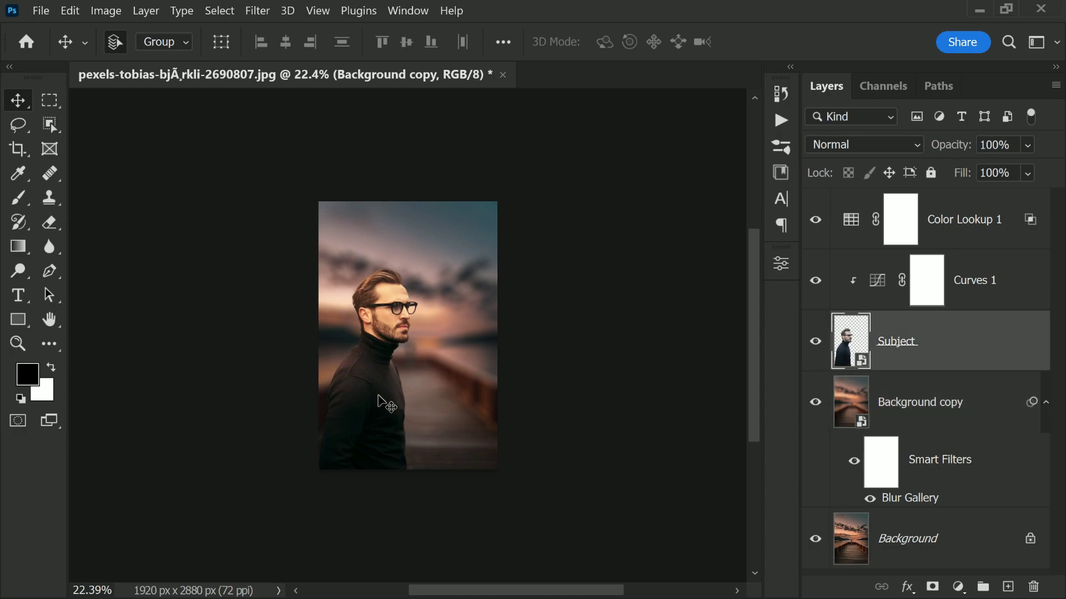
drag(378, 396, 420, 421)
click(414, 421)
click(424, 425)
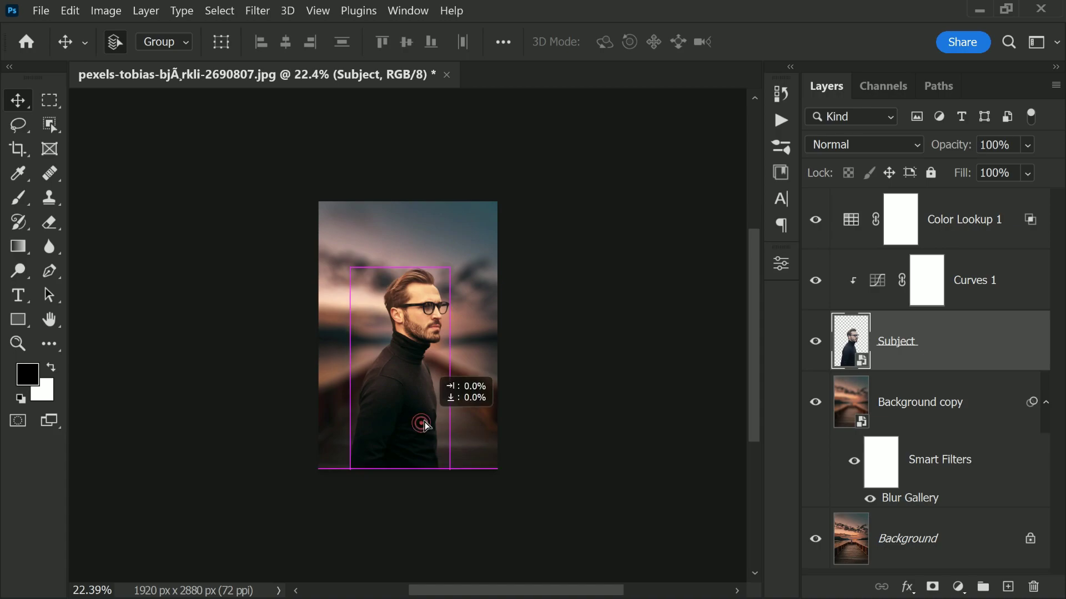
scroll(383, 404, up, 2)
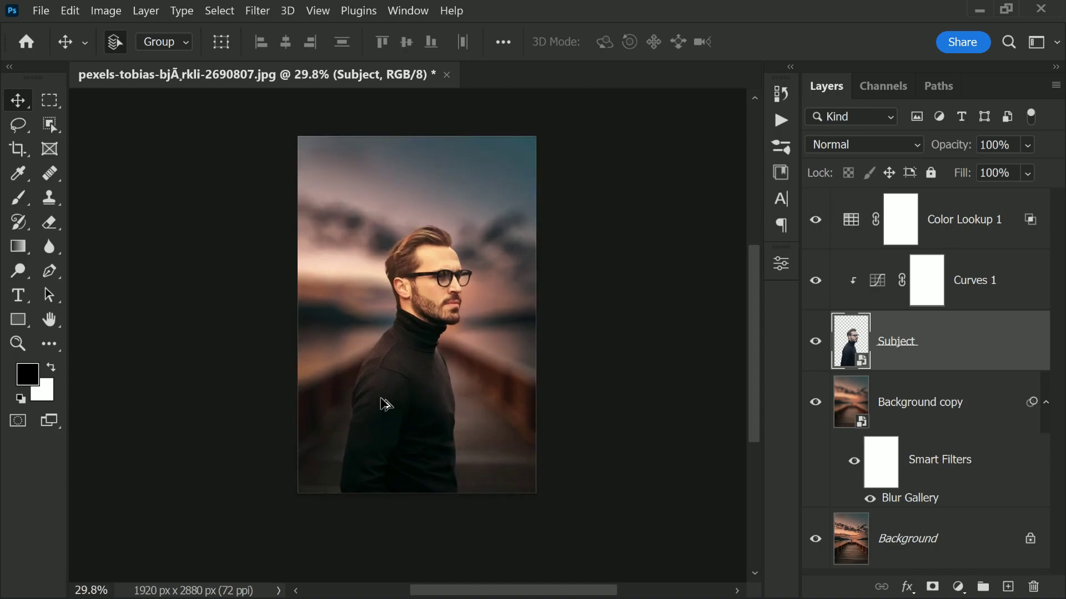
scroll(384, 404, up, 2)
scroll(387, 407, down, 3)
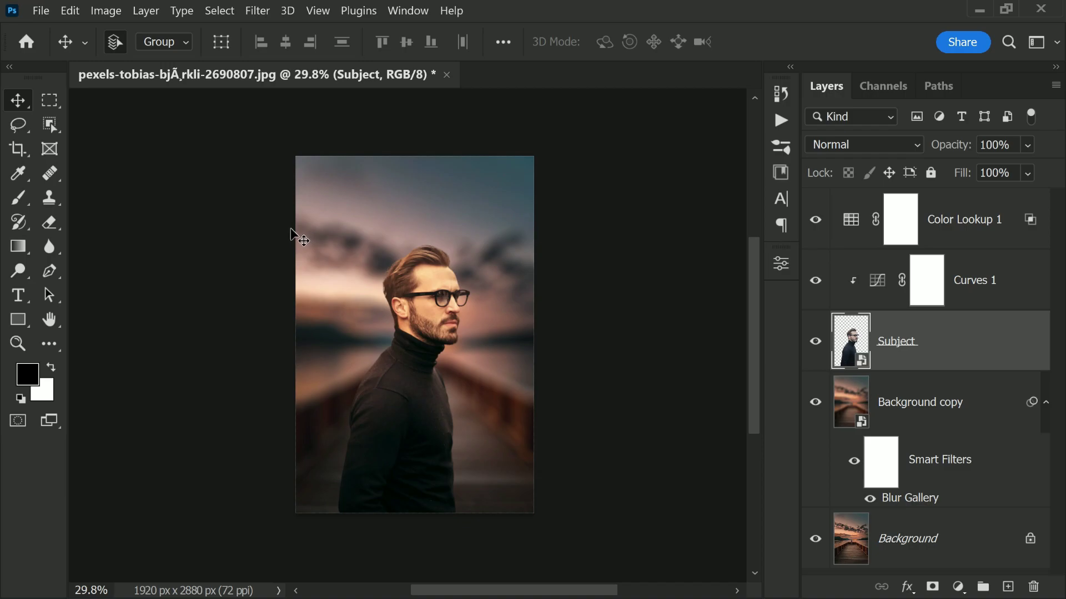
click(257, 10)
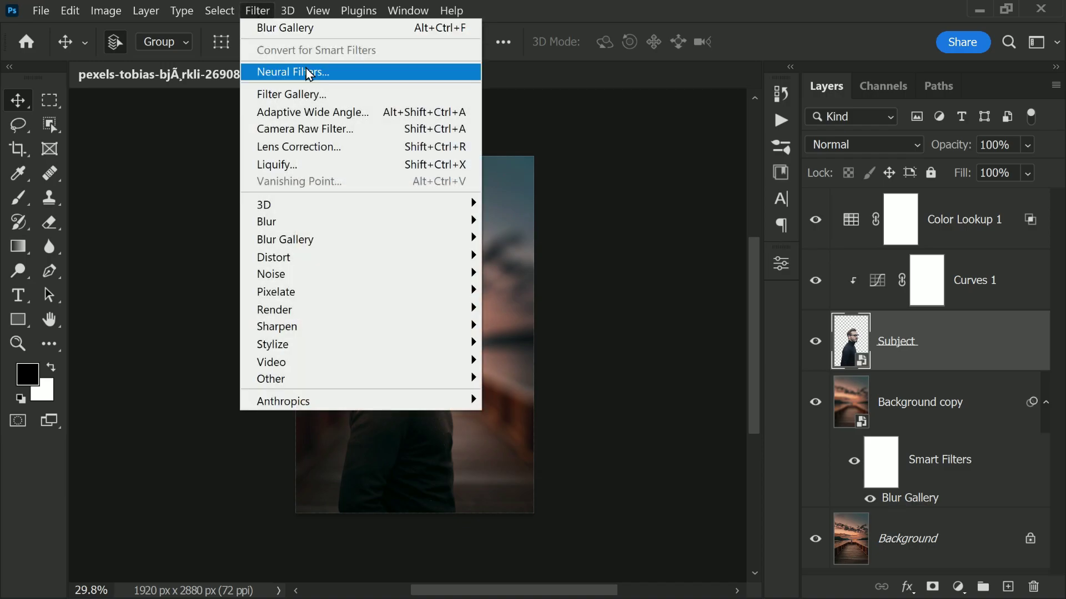
Step: Start a Field Blur on Subject with a 0 px pin on the glasses to keep the face sharp
mouse_move(445, 238)
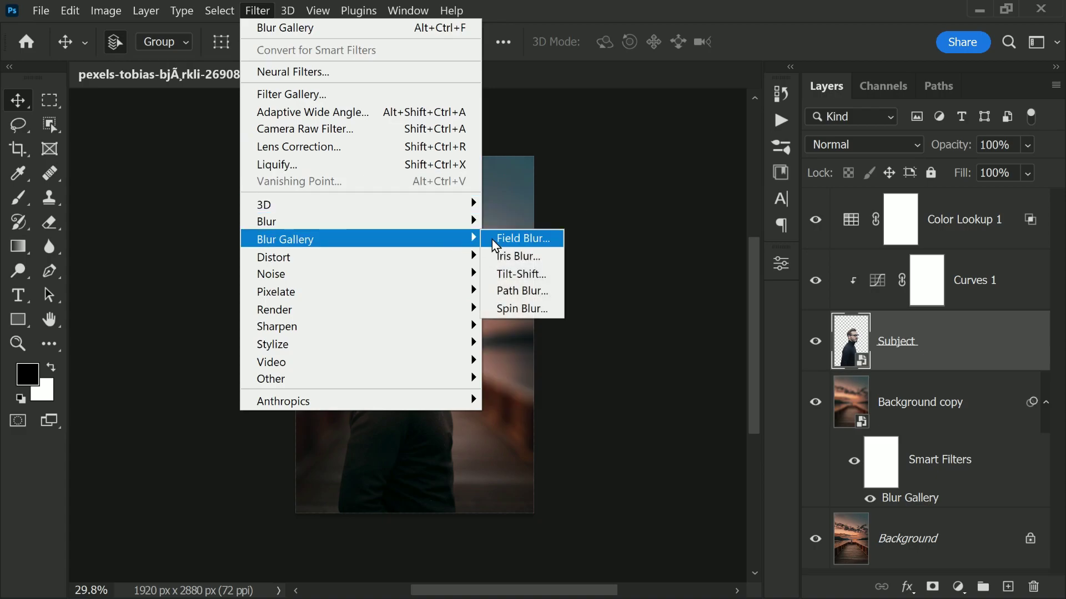
click(559, 242)
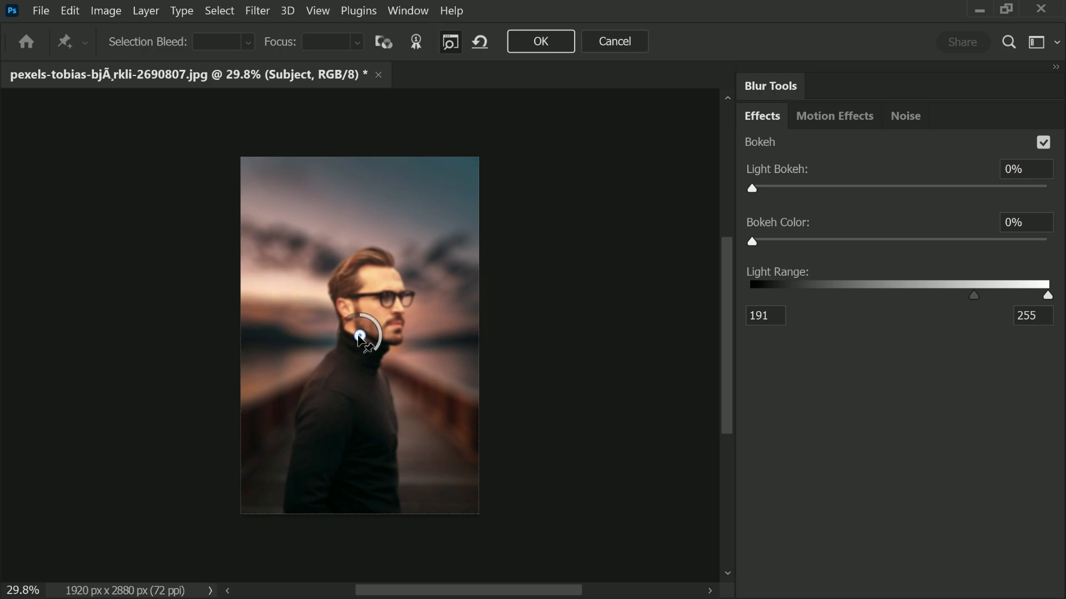
scroll(359, 335, up, 2)
drag(361, 336, 381, 285)
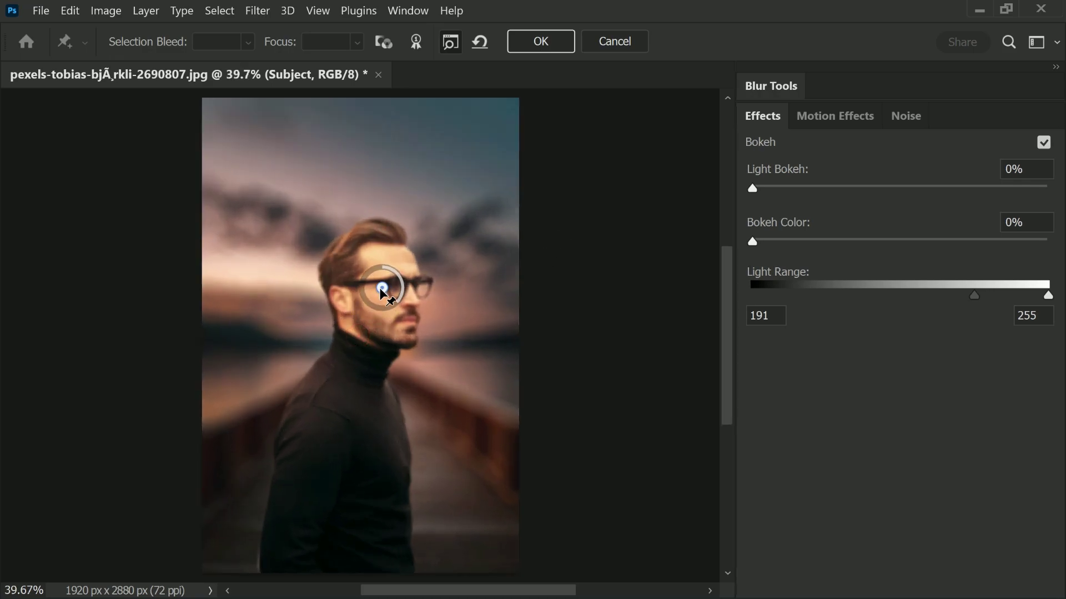
click(785, 89)
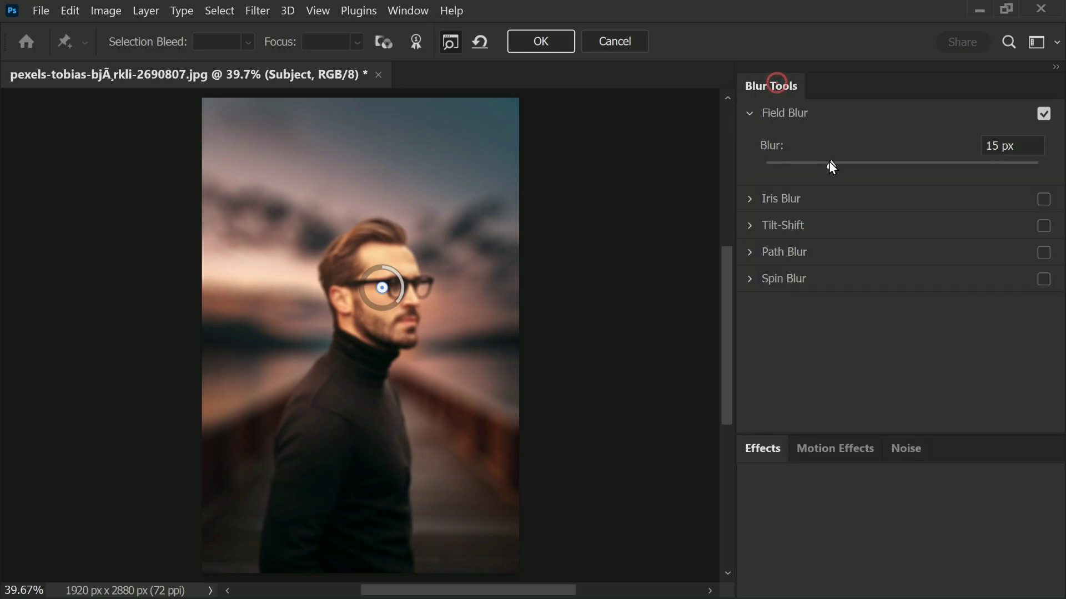
drag(829, 163, 715, 185)
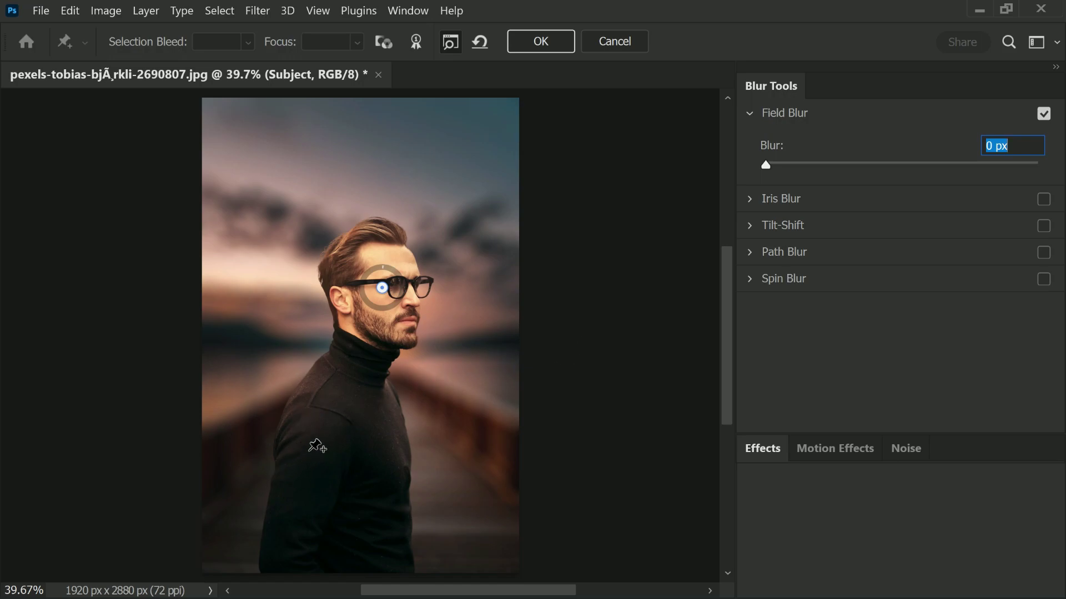
Step: Add blur pins on the sweater at 8 px, the bottom at 7 px, and beside the head at 8 px
click(306, 458)
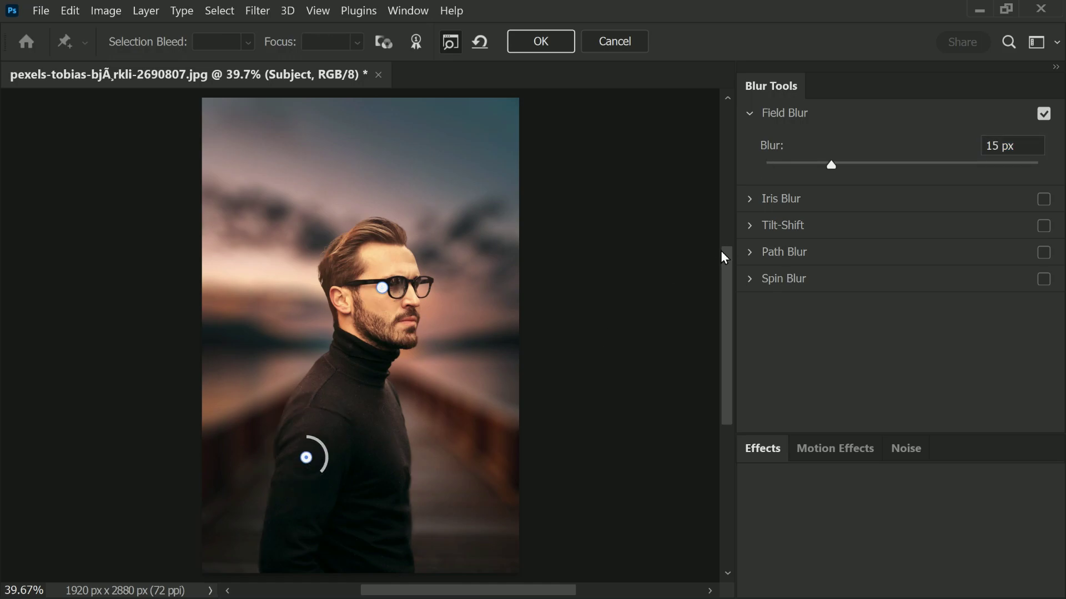
drag(791, 165, 794, 164)
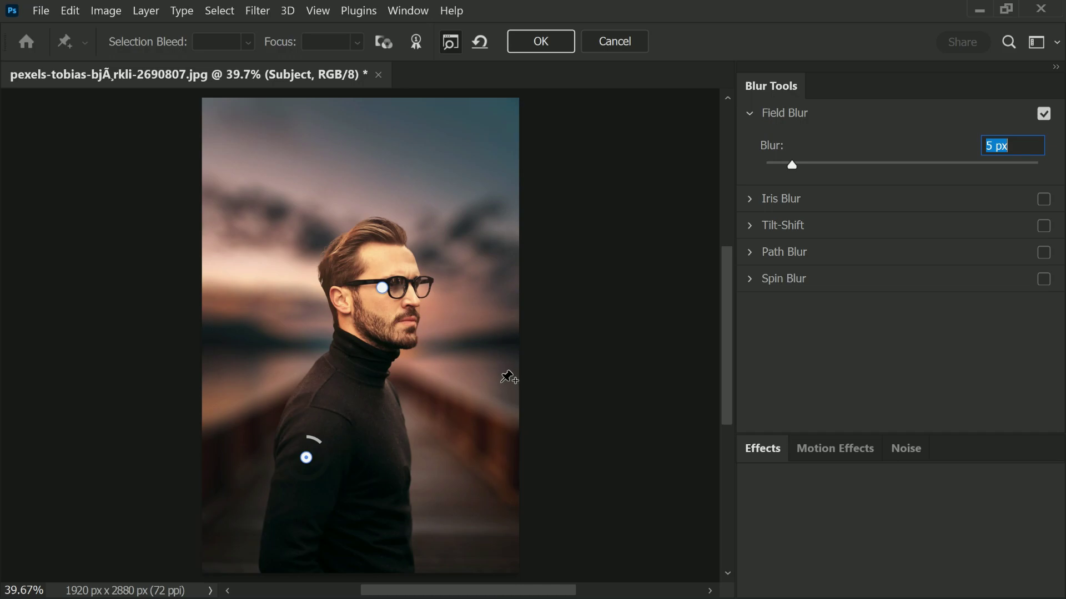
mouse_move(792, 165)
mouse_down()
mouse_move(821, 165)
mouse_move(773, 174)
mouse_move(810, 165)
mouse_up()
click(391, 550)
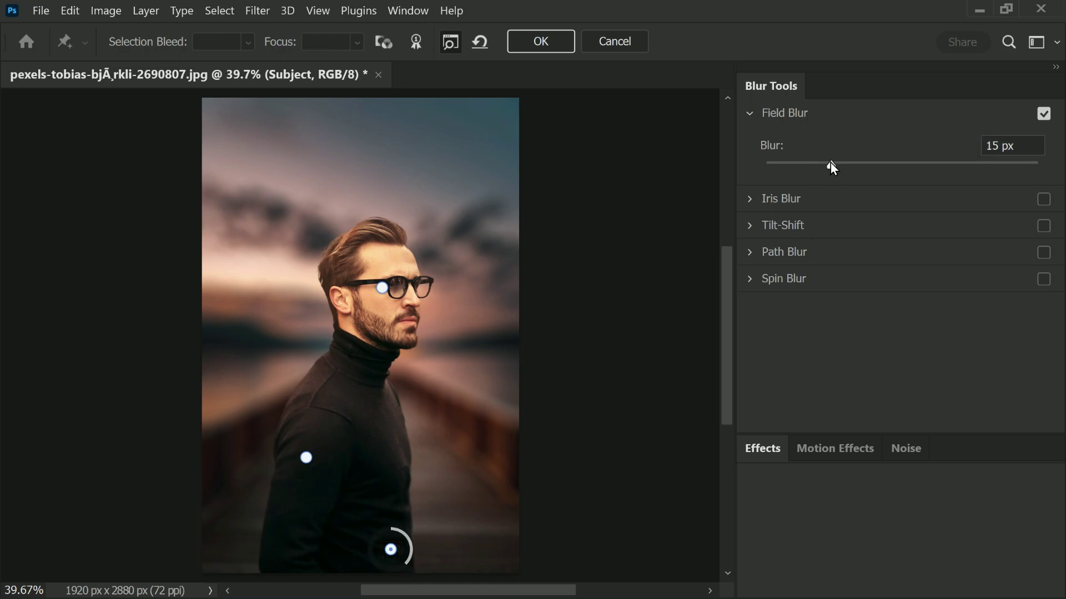
mouse_move(830, 162)
mouse_down()
mouse_move(800, 166)
mouse_move(814, 168)
mouse_up()
drag(331, 254, 300, 218)
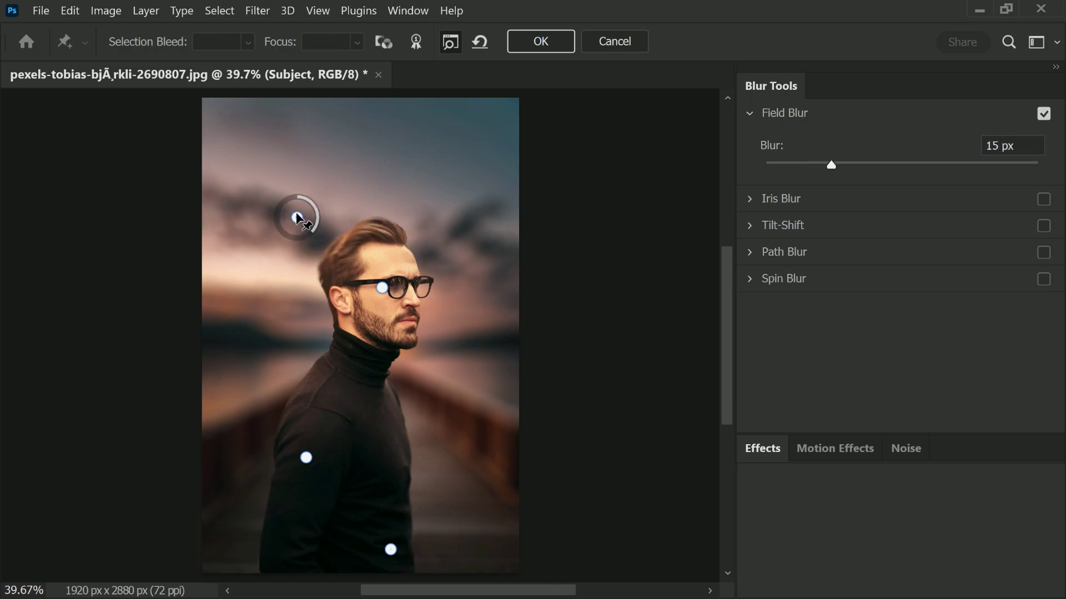
drag(831, 162, 804, 166)
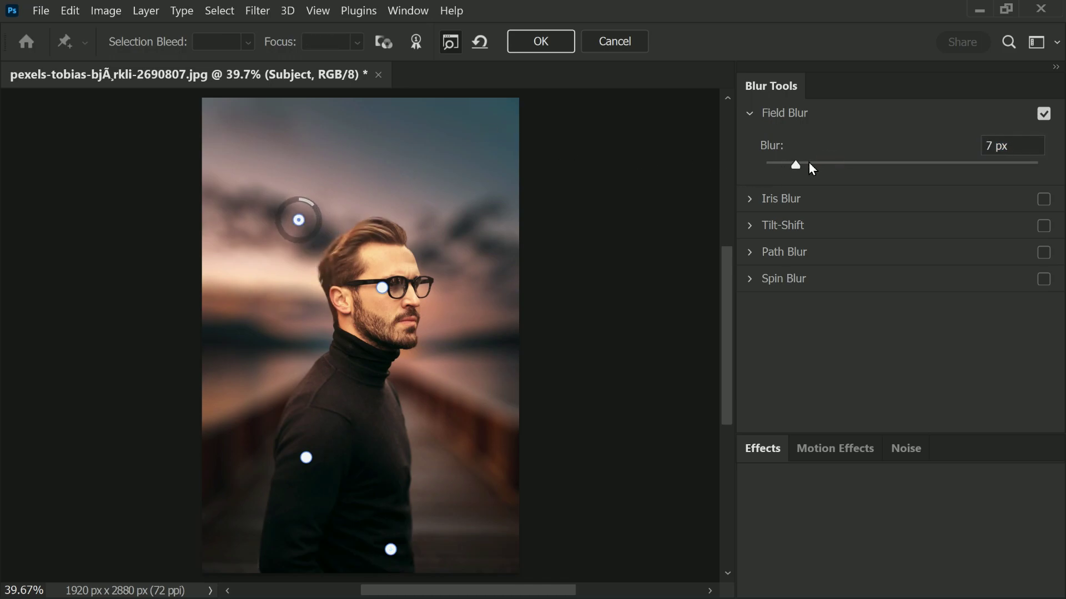
click(812, 166)
drag(298, 219, 284, 268)
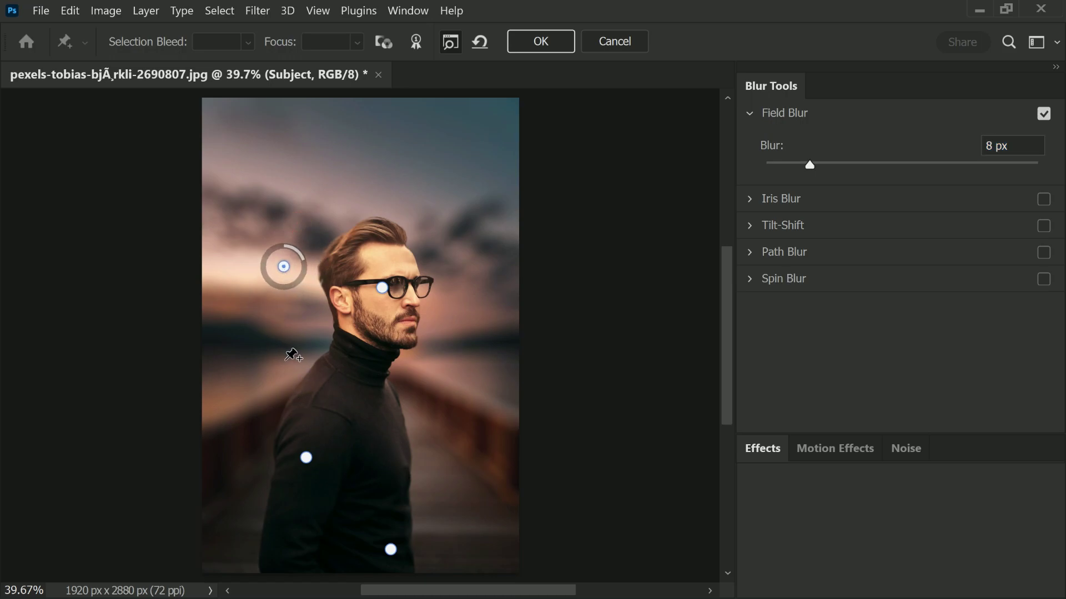
Step: Add lighter pins above the head and at the bottom-left (6 px), then apply the Field Blur
drag(382, 288, 390, 294)
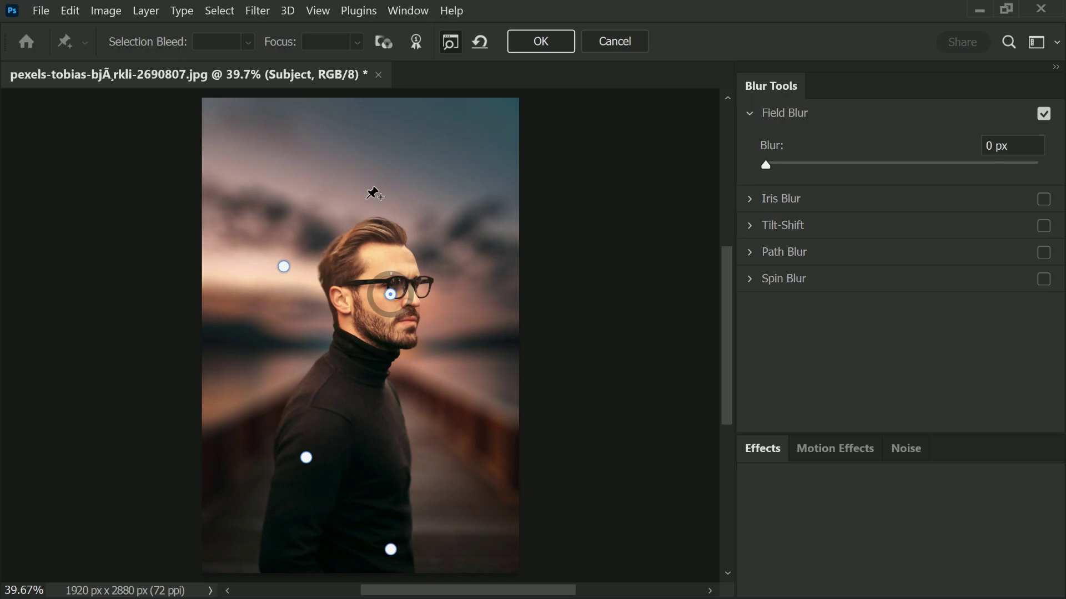
click(370, 208)
drag(370, 207, 374, 186)
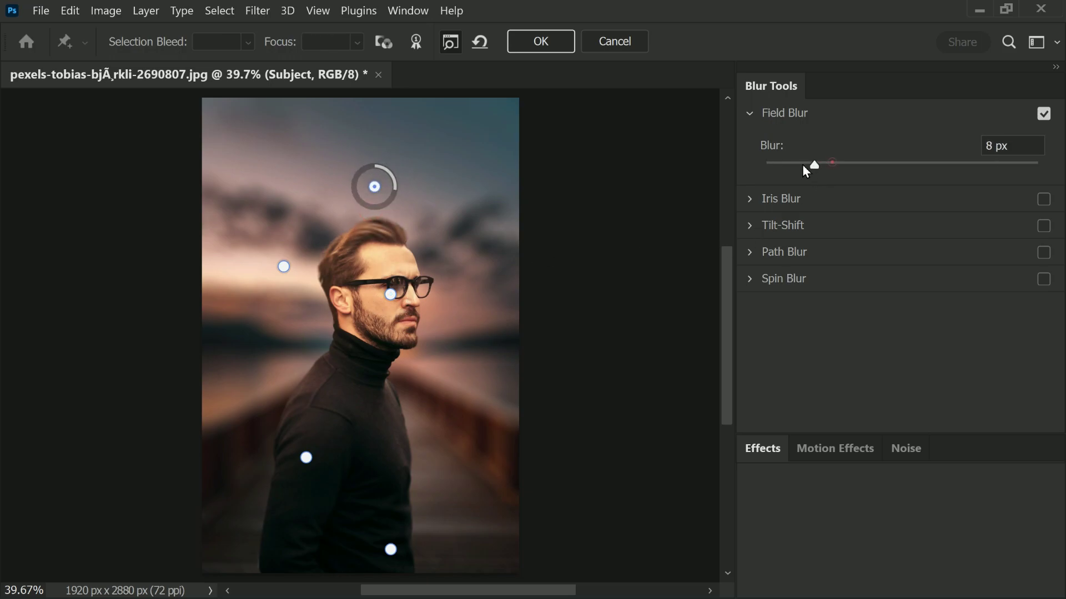
drag(794, 166, 798, 165)
click(265, 559)
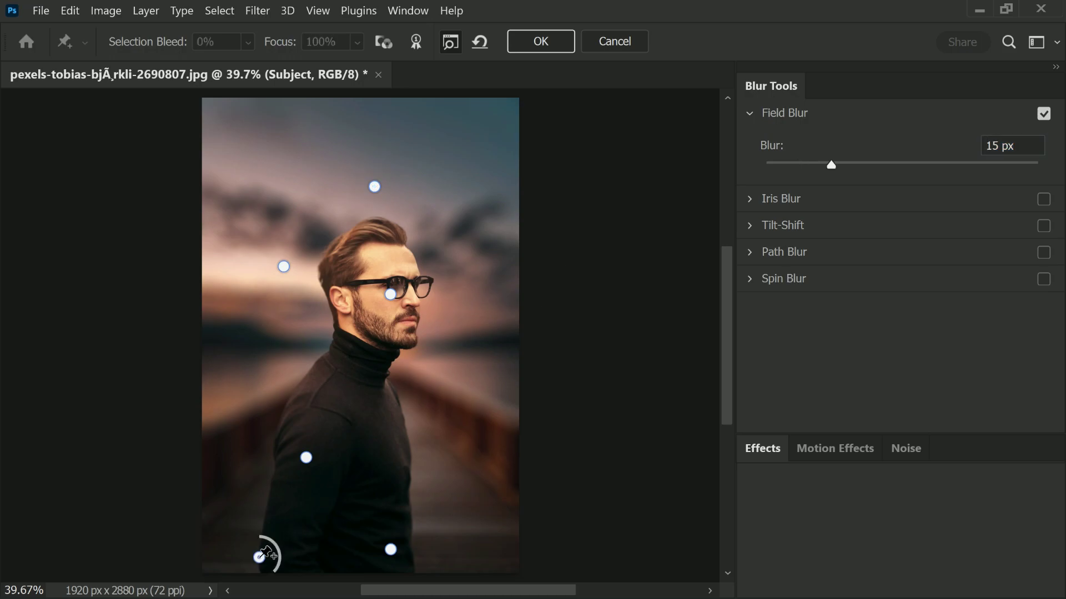
drag(269, 561, 269, 555)
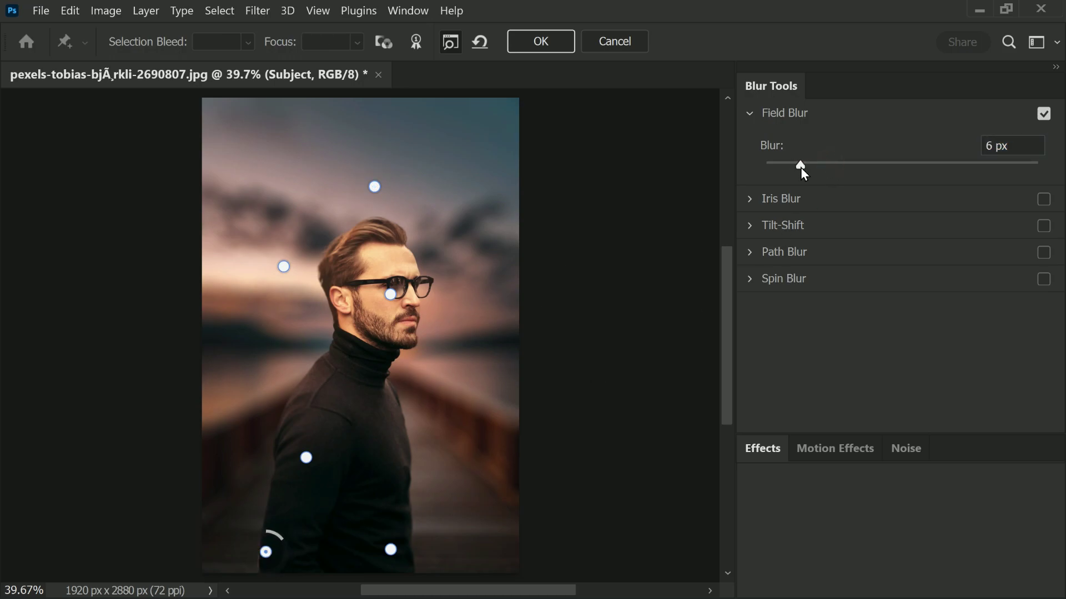
click(801, 165)
click(521, 41)
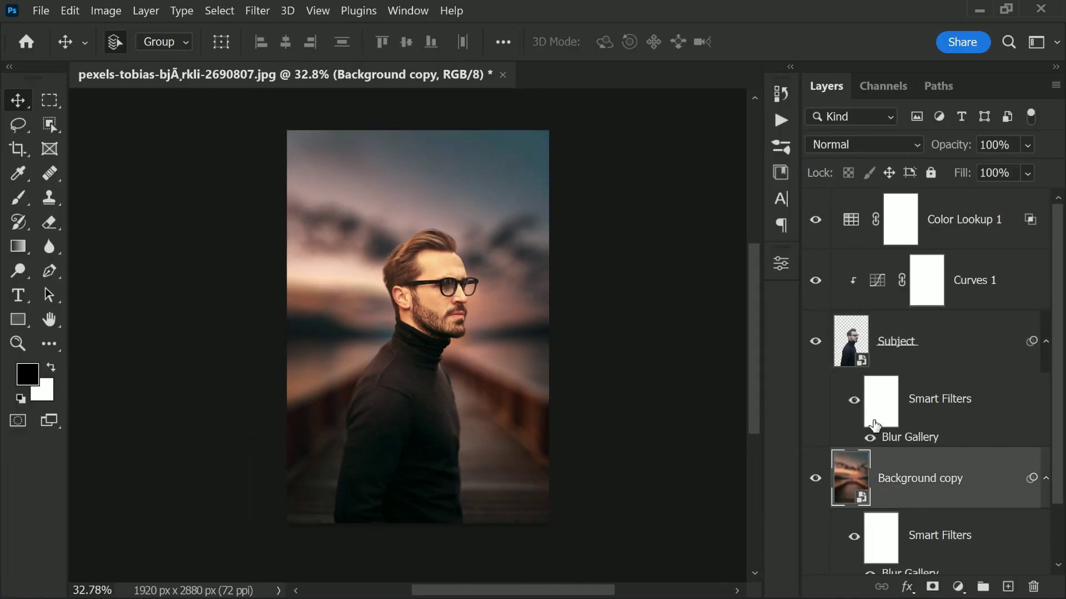
click(860, 413)
click(853, 400)
scroll(516, 318, up, 3)
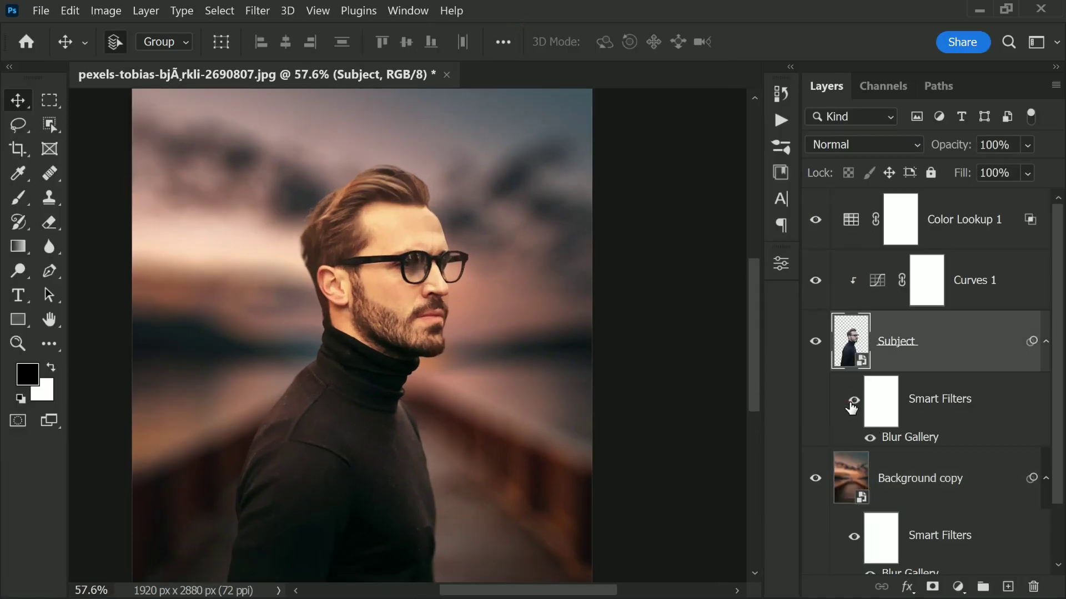
click(853, 400)
scroll(503, 272, down, 2)
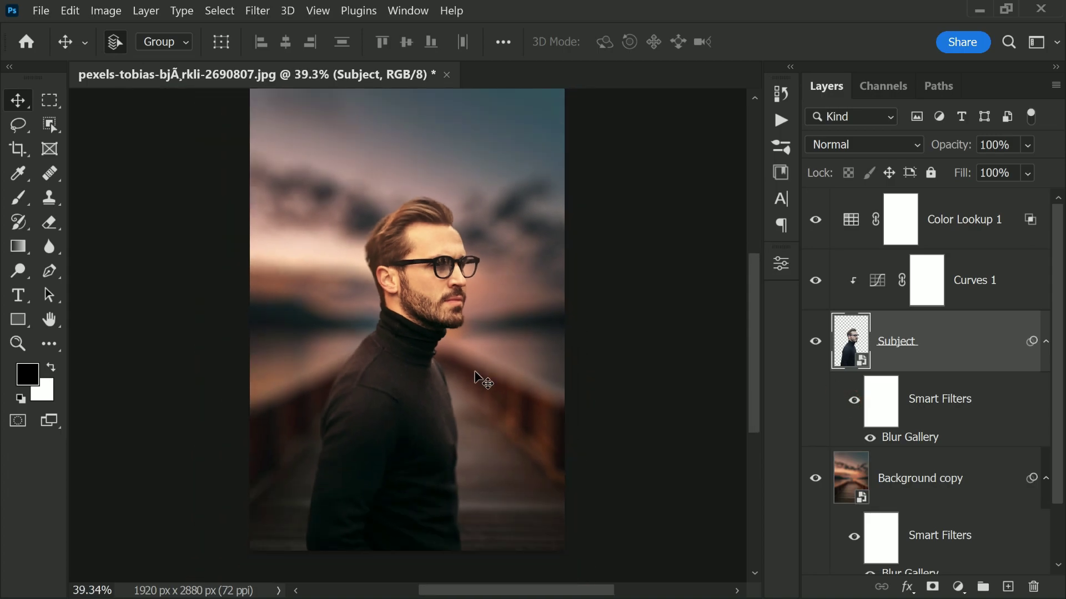
scroll(833, 480, down, 2)
click(815, 410)
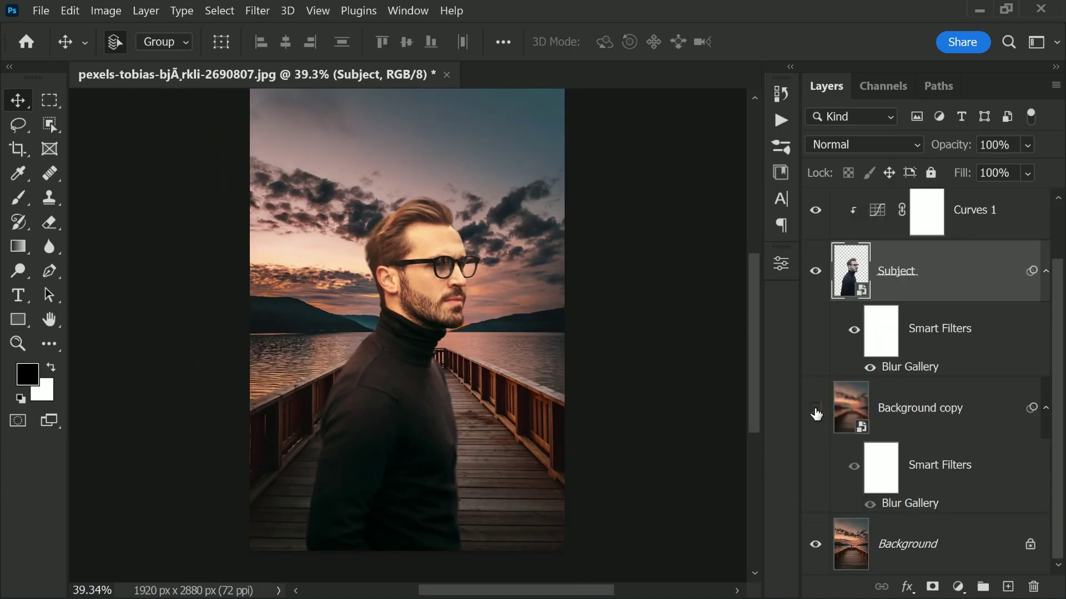
click(815, 411)
click(815, 411)
click(816, 410)
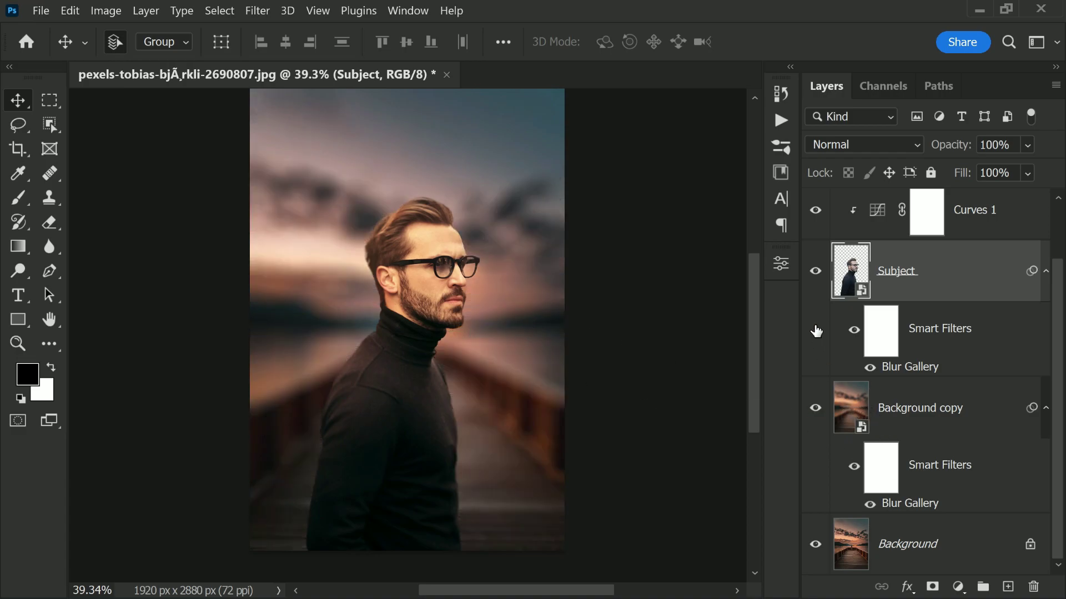
click(815, 272)
click(815, 272)
scroll(488, 414, up, 1)
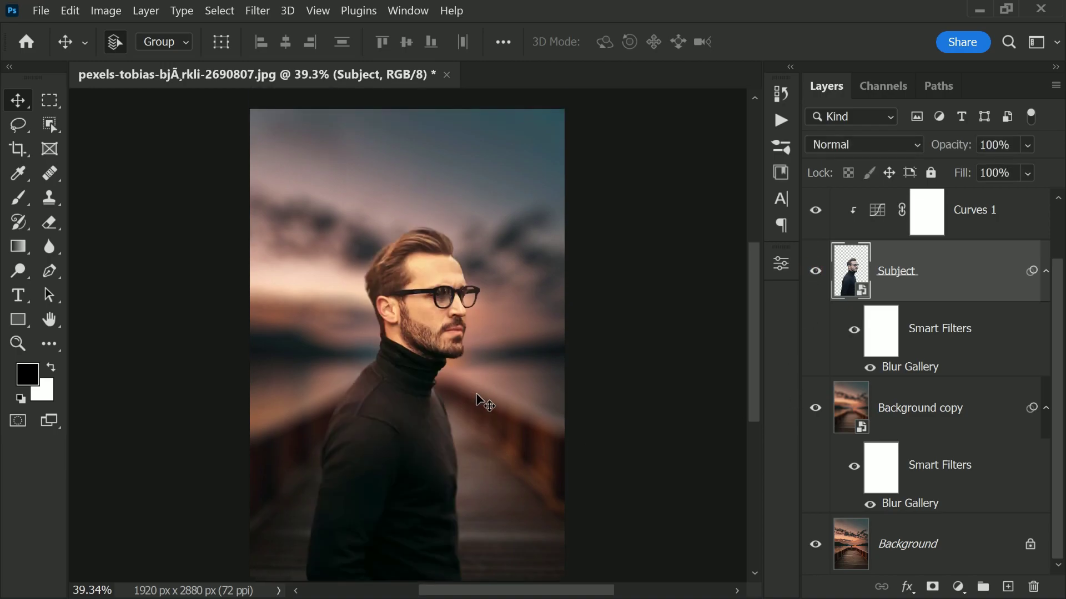
click(816, 544)
click(815, 544)
click(815, 544)
click(815, 545)
alt+click(815, 545)
click(815, 272)
scroll(854, 298, up, 1)
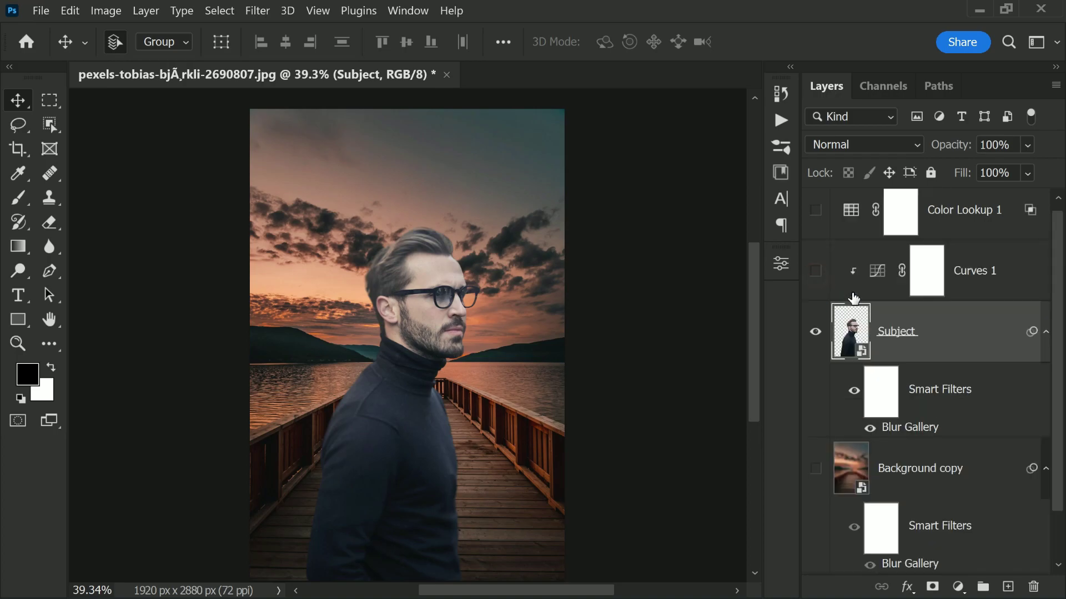
click(815, 273)
scroll(816, 244, up, 1)
click(816, 219)
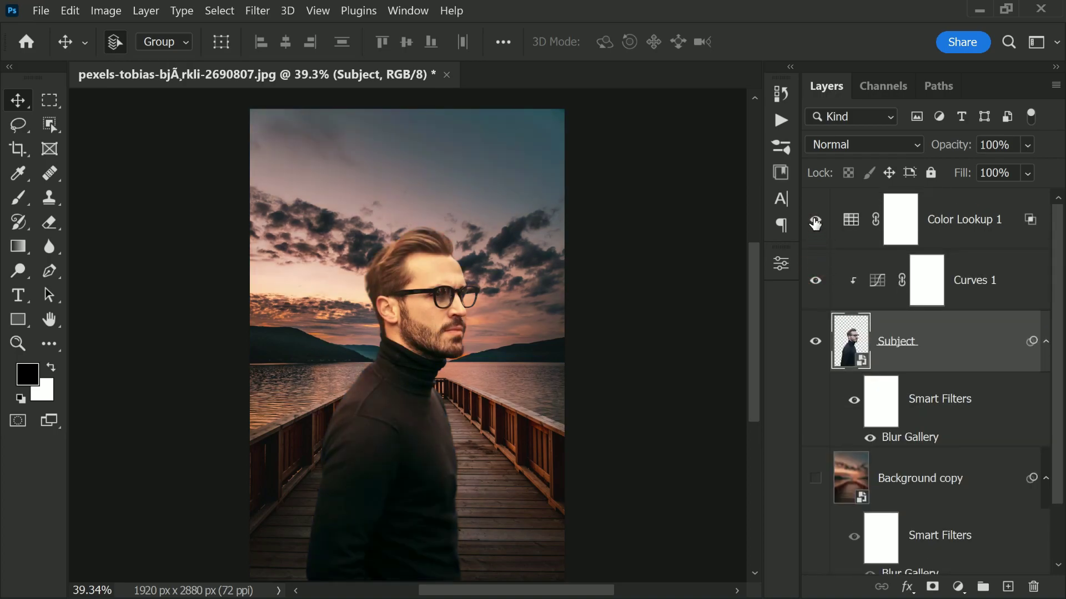
click(816, 479)
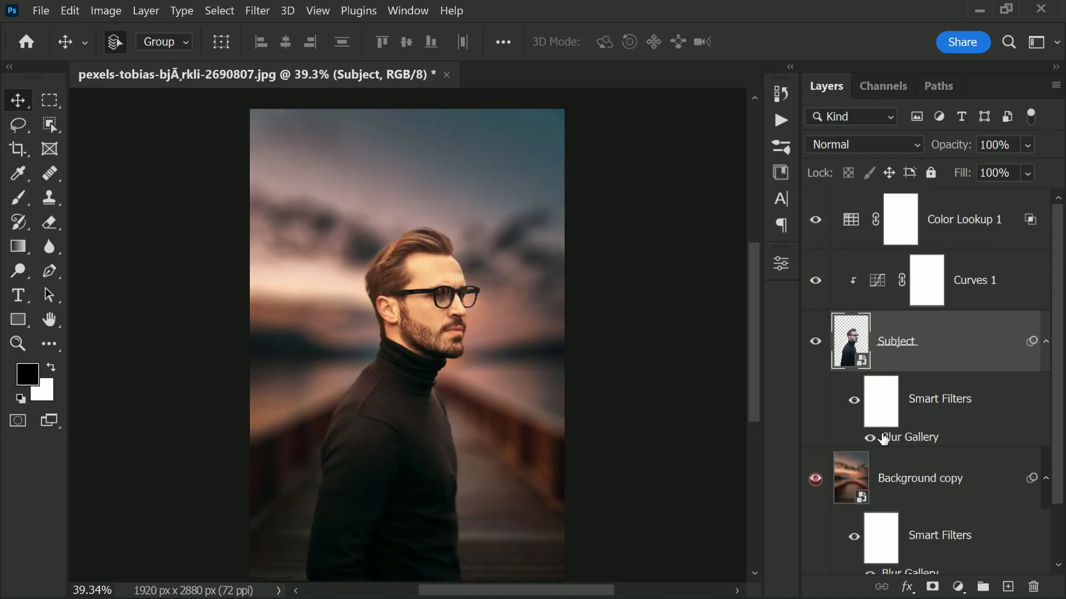
scroll(882, 439, down, 1)
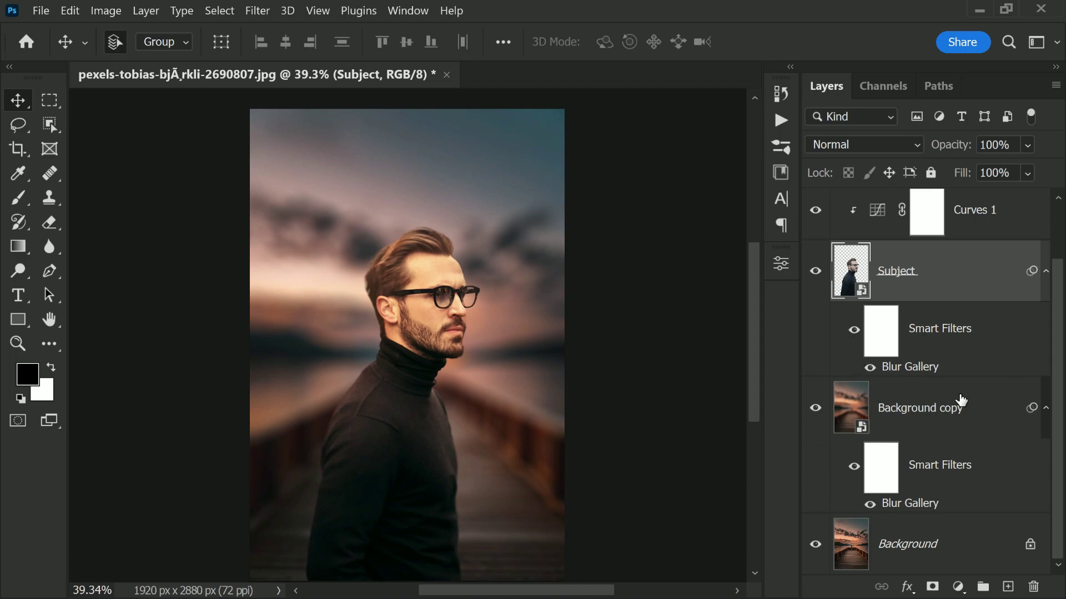